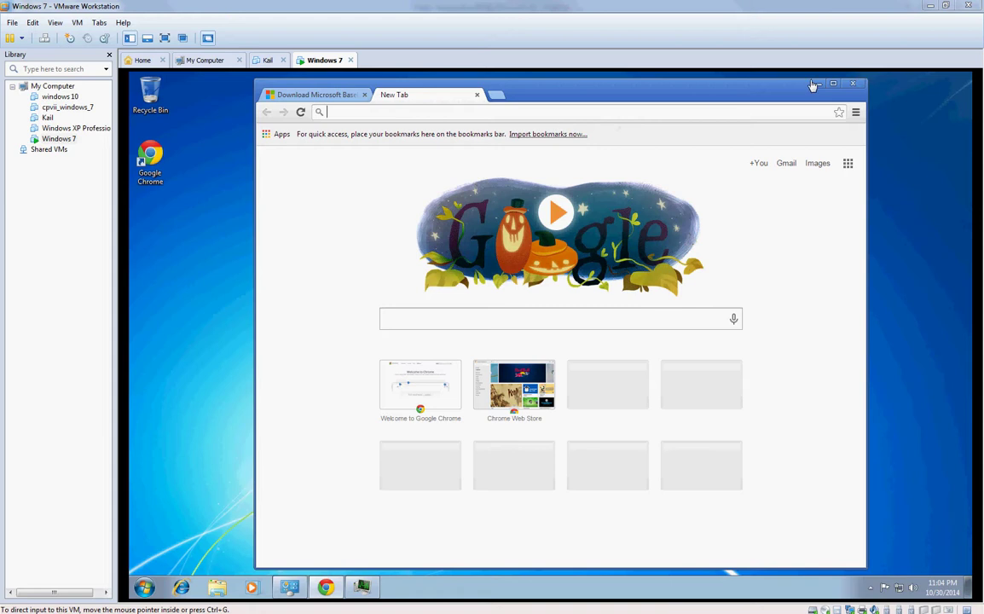
Step: Minimise Chrome to the desktop, then restore it from the taskbar
{"action": "left_click", "coordinate": [738, 84]}
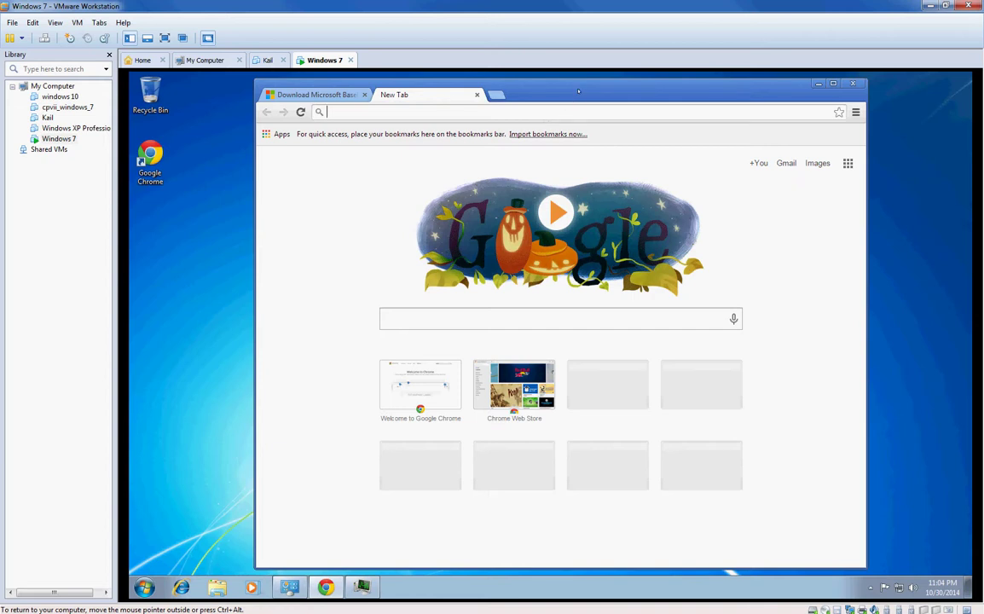
{"action": "mouse_move", "coordinate": [578, 91]}
{"action": "left_mouse_down"}
{"action": "mouse_move", "coordinate": [516, 109]}
{"action": "mouse_move", "coordinate": [580, 84]}
{"action": "left_mouse_up"}
{"action": "key", "text": "super+d"}
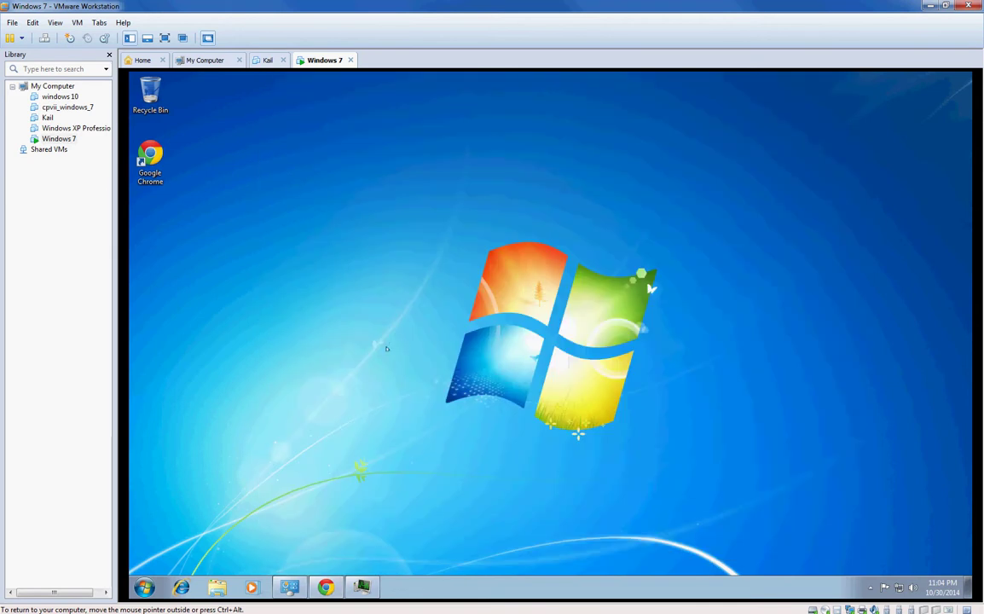
{"action": "left_click", "coordinate": [327, 586]}
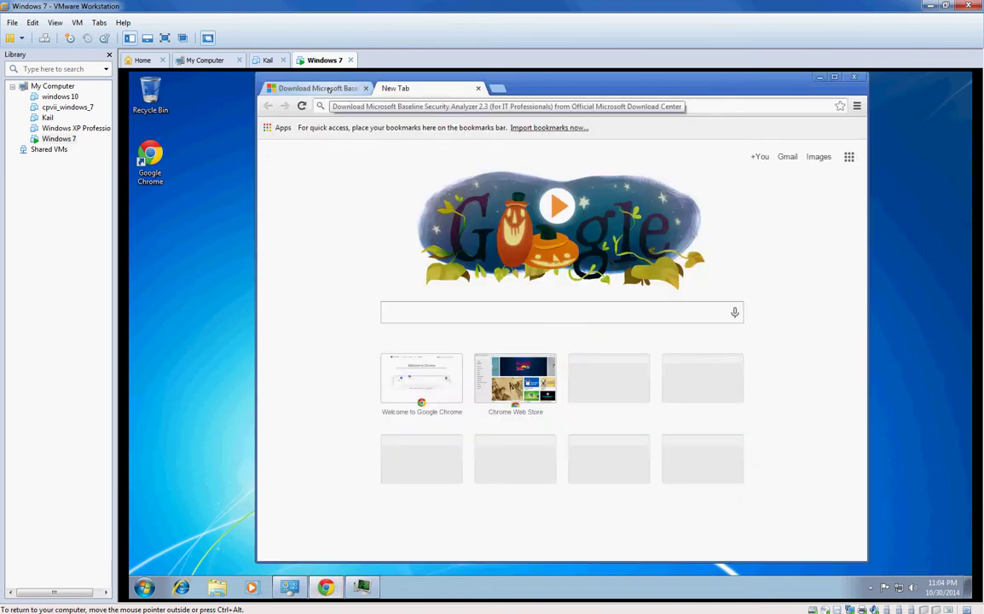
Step: Switch to the MBSA 2.3 Download Center page and open its list of installer files
{"action": "left_click", "coordinate": [319, 88]}
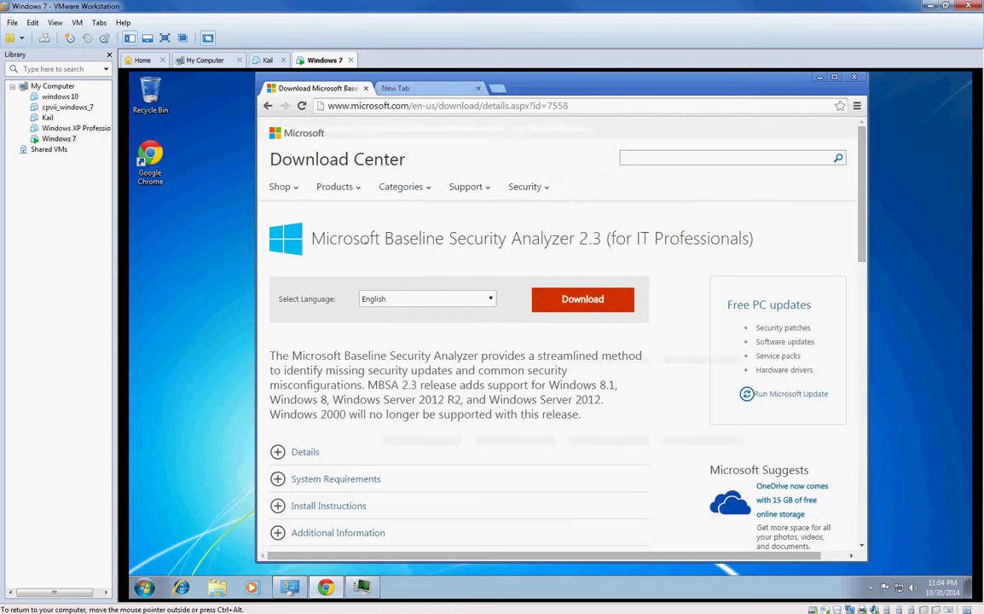
{"action": "left_click_drag", "start_coordinate": [311, 238], "coordinate": [641, 238]}
{"action": "left_click", "coordinate": [580, 239]}
{"action": "left_click", "coordinate": [555, 302]}
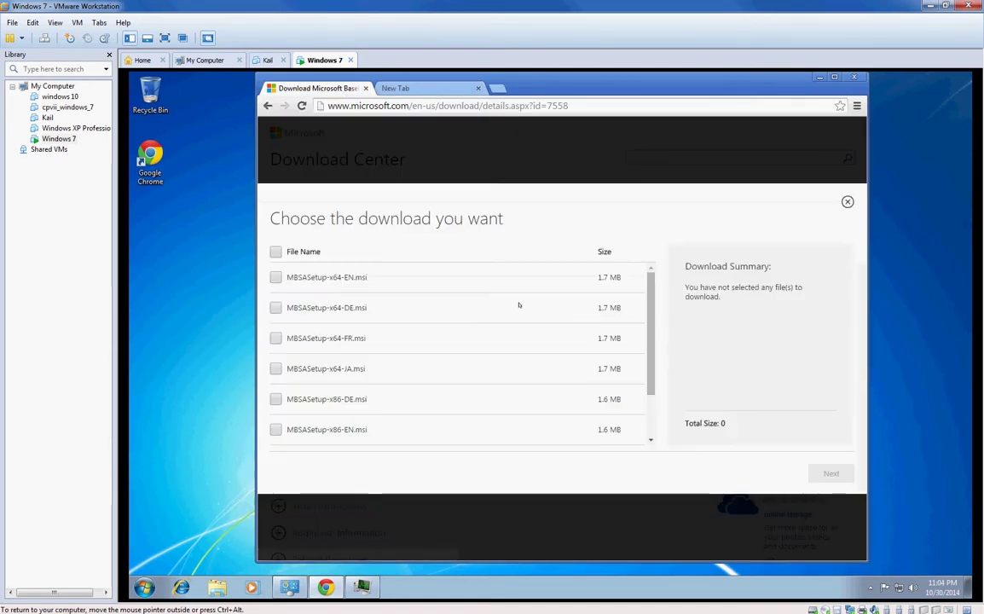
Step: Select only MBSASetup-x86-EN.msi and download it
{"action": "left_click", "coordinate": [274, 277]}
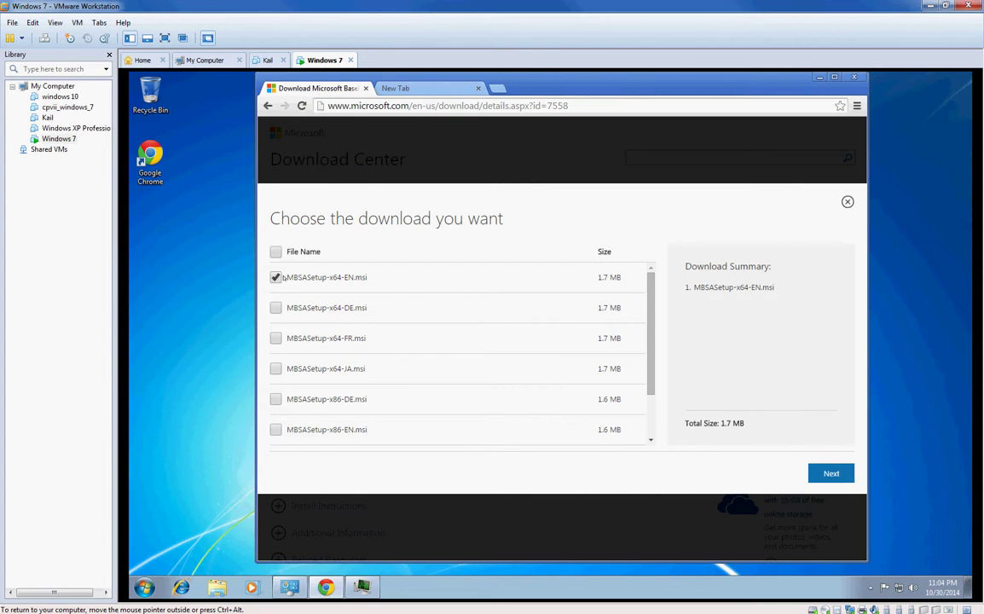
{"action": "left_click_drag", "start_coordinate": [329, 277], "coordinate": [355, 277]}
{"action": "left_click", "coordinate": [353, 277]}
{"action": "left_click", "coordinate": [353, 279]}
{"action": "left_click", "coordinate": [276, 277]}
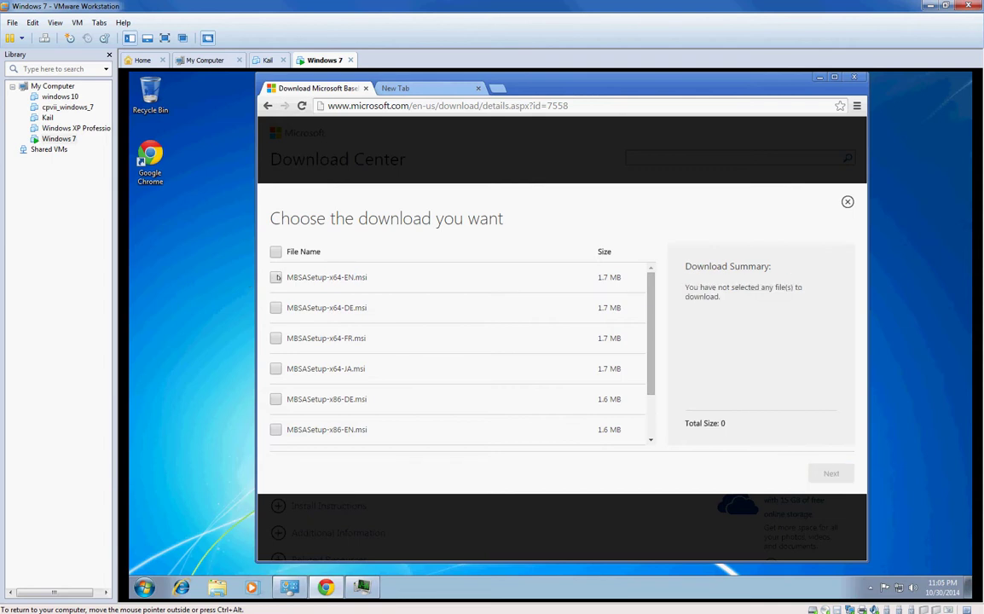
{"action": "left_click", "coordinate": [275, 429]}
{"action": "left_click", "coordinate": [828, 477]}
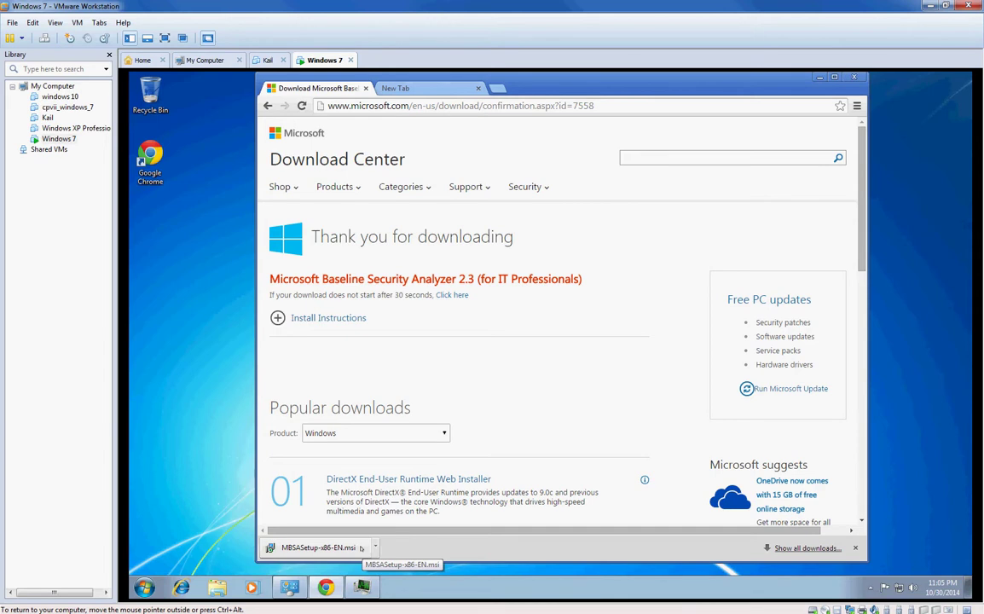
Step: Run MBSASetup-x86-EN.msi, exit the setup that refuses x64, and go back to the download page
{"action": "left_click", "coordinate": [360, 548]}
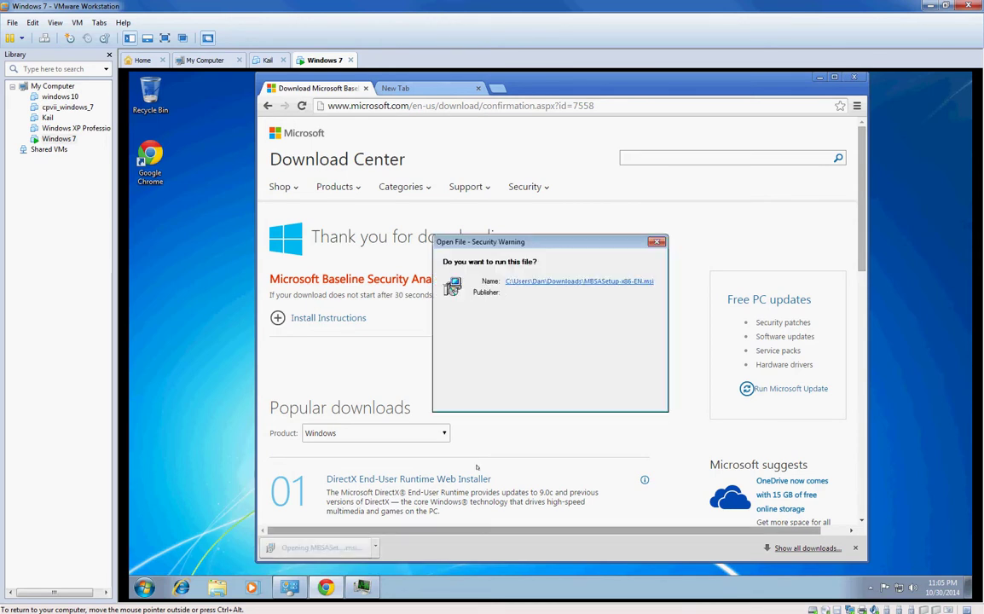
{"action": "left_click", "coordinate": [583, 335]}
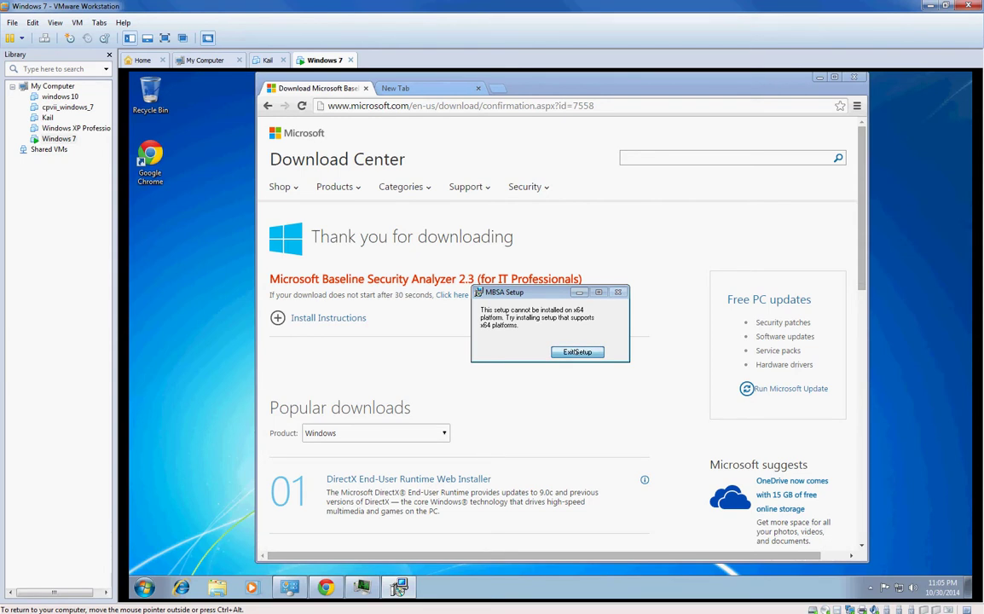
{"action": "left_click", "coordinate": [577, 352]}
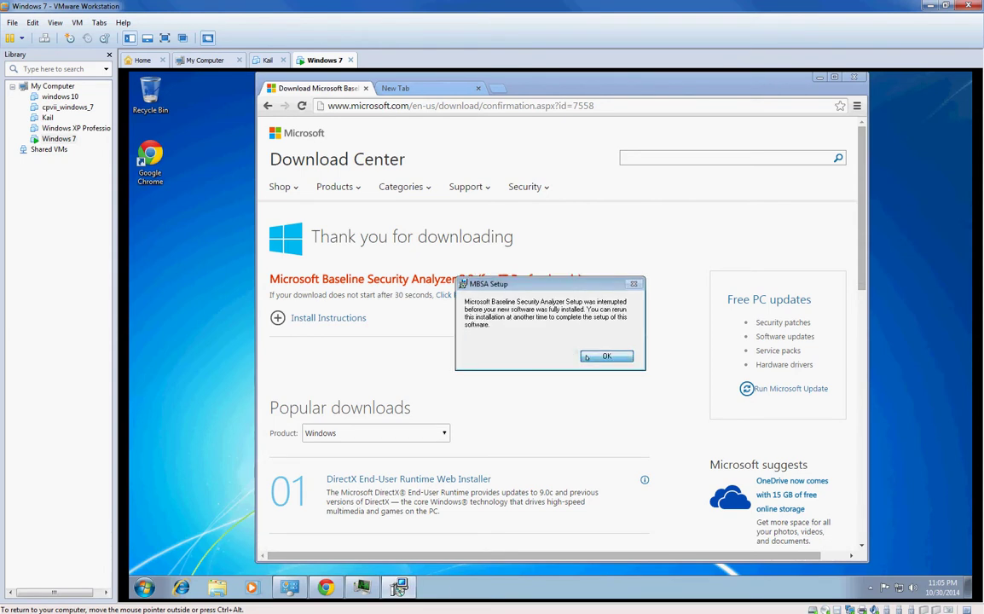
{"action": "left_click", "coordinate": [600, 355]}
{"action": "key", "text": "BackSpace"}
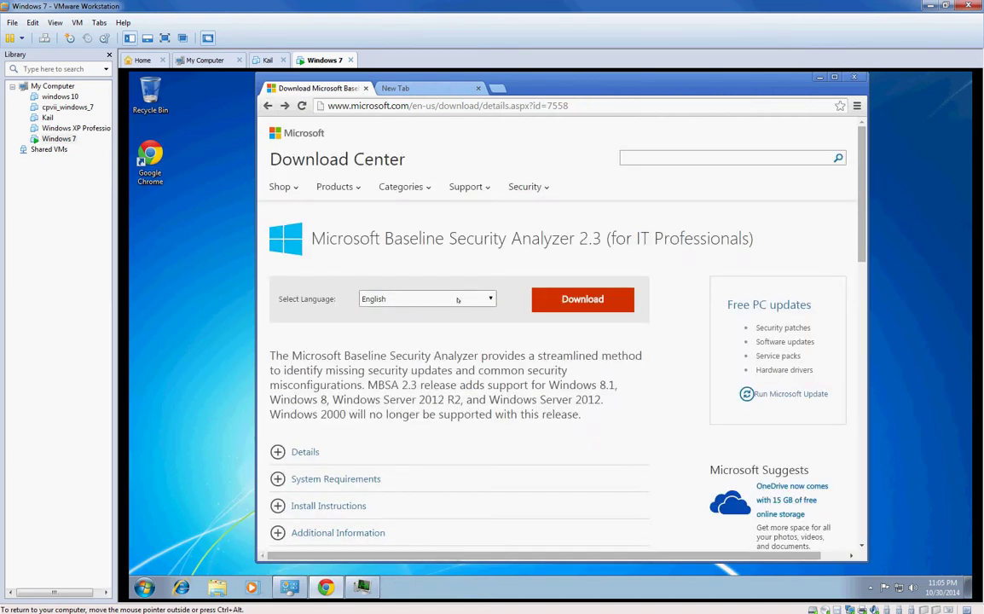
Step: Select only MBSASetup-x64-EN.msi in the file list and download it
{"action": "left_click", "coordinate": [600, 295]}
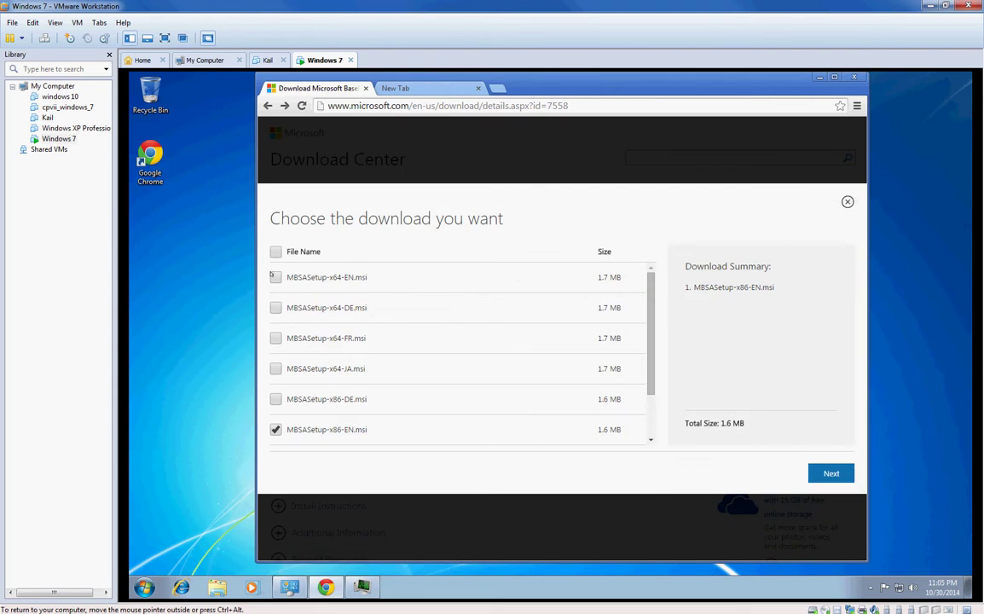
{"action": "left_click", "coordinate": [276, 277]}
{"action": "left_click", "coordinate": [276, 429]}
{"action": "left_click", "coordinate": [830, 473]}
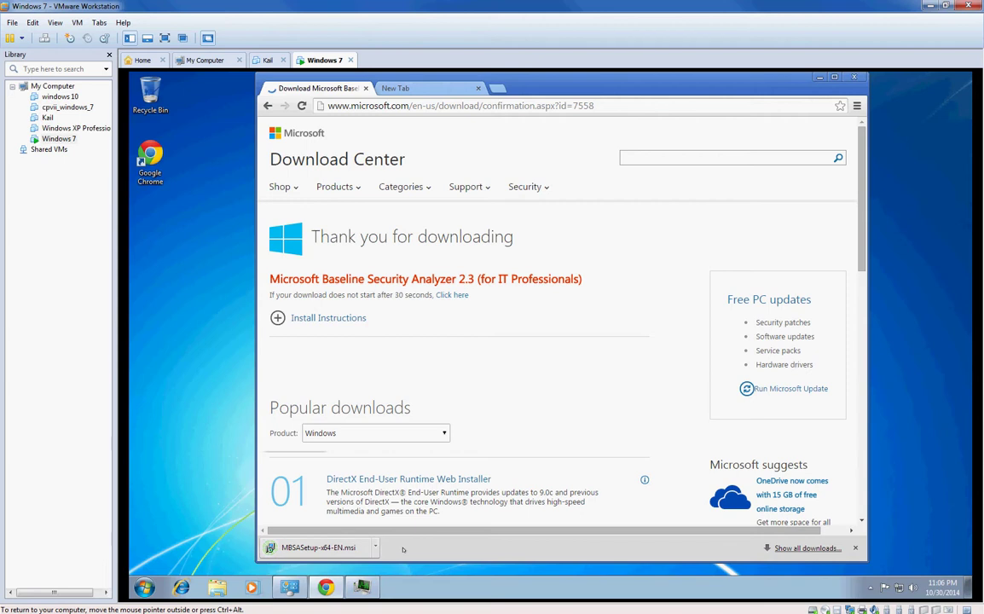
Step: Run MBSASetup-x64-EN.msi, accept the license, and install to the default Program Files folder
{"action": "left_click", "coordinate": [318, 547]}
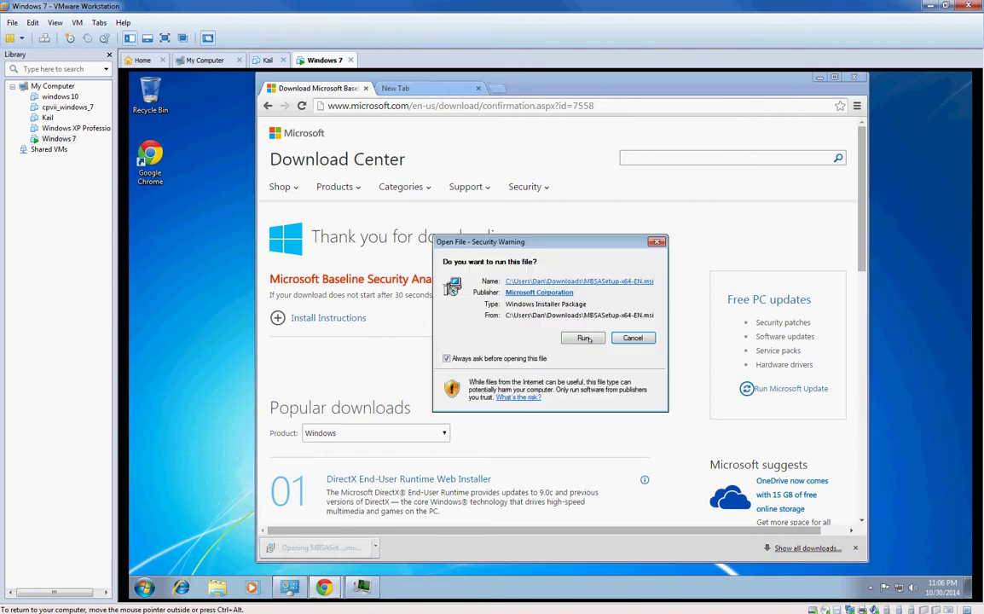
{"action": "left_click", "coordinate": [584, 338]}
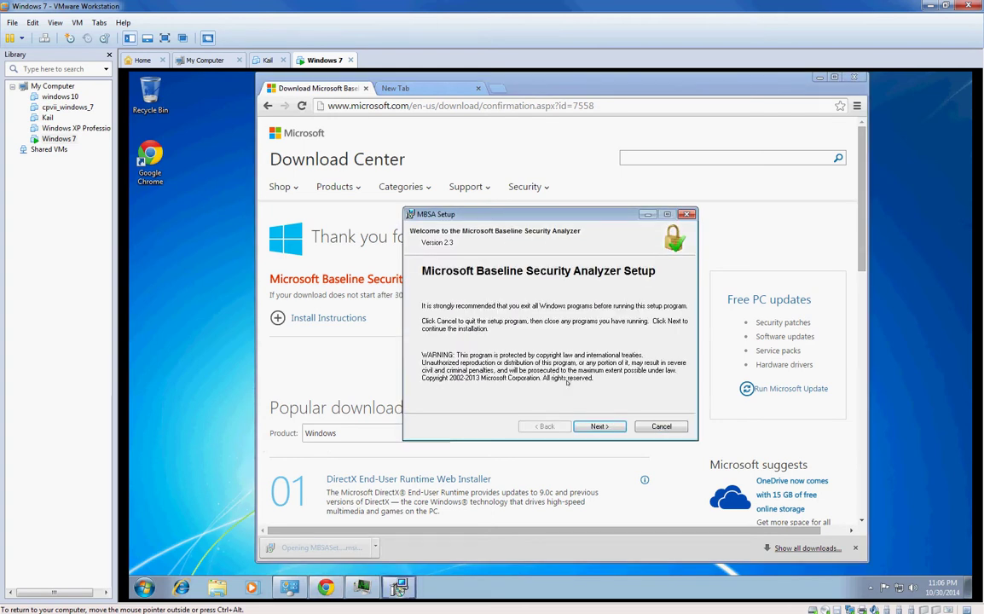
{"action": "left_click", "coordinate": [596, 426]}
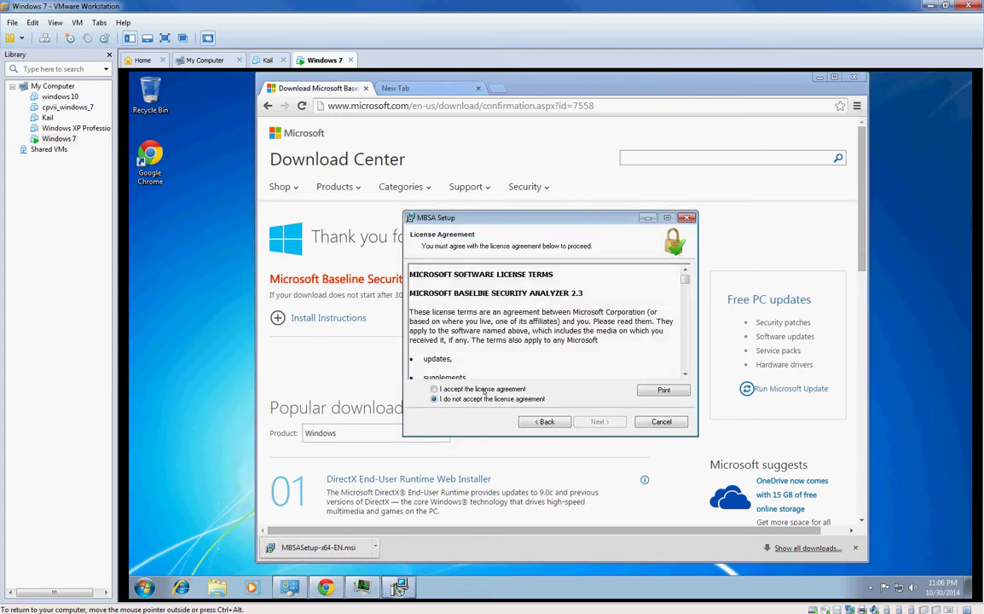
{"action": "left_click", "coordinate": [551, 394]}
{"action": "left_click", "coordinate": [603, 421]}
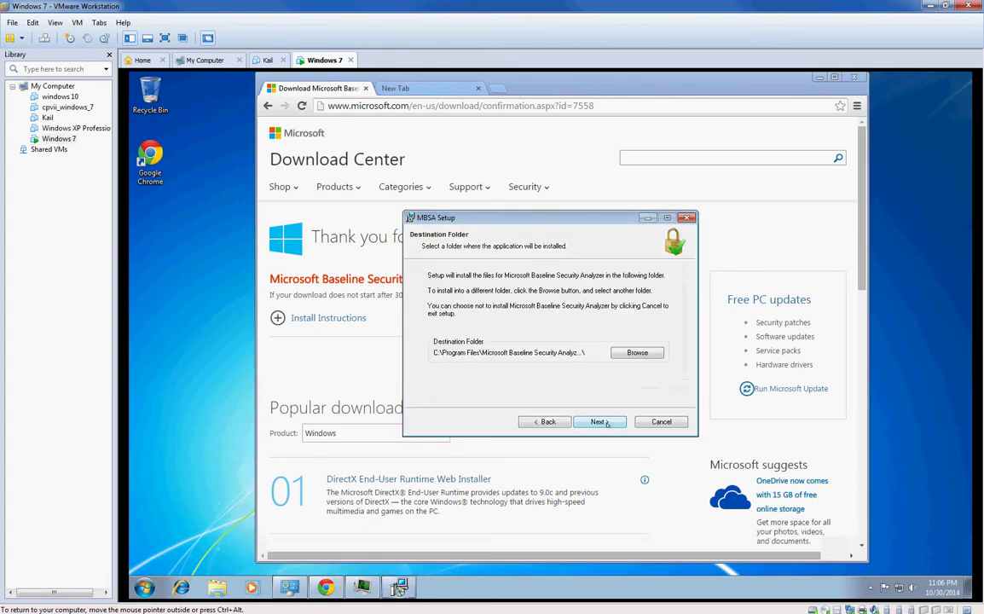
{"action": "left_click", "coordinate": [602, 422]}
{"action": "left_click", "coordinate": [601, 422]}
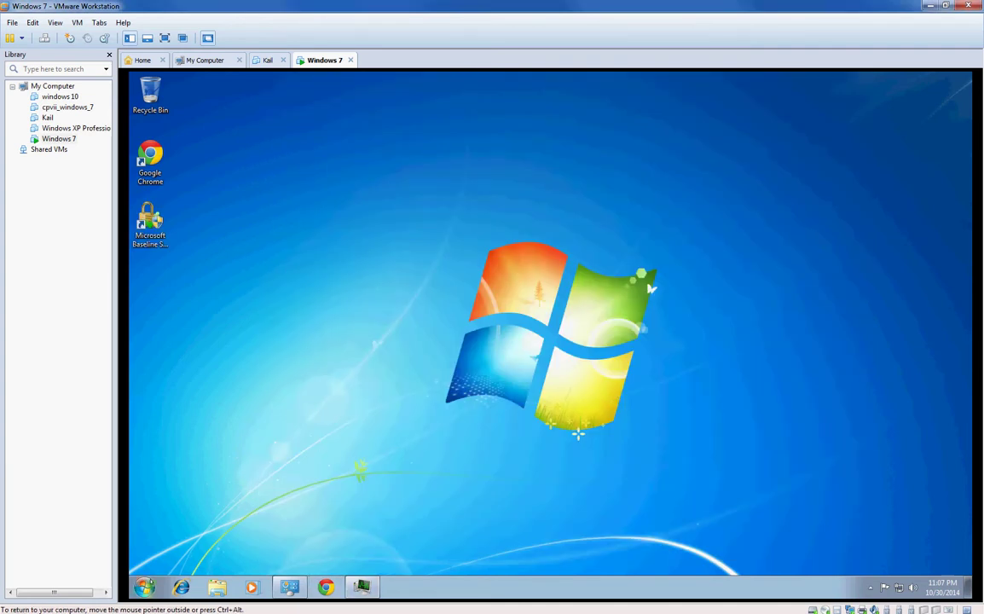
Step: Launch MBSA 2.3 from the Start menu, approve UAC, minimise Windows Update, and maximise MBSA
{"action": "left_click", "coordinate": [143, 587]}
{"action": "left_click", "coordinate": [150, 221]}
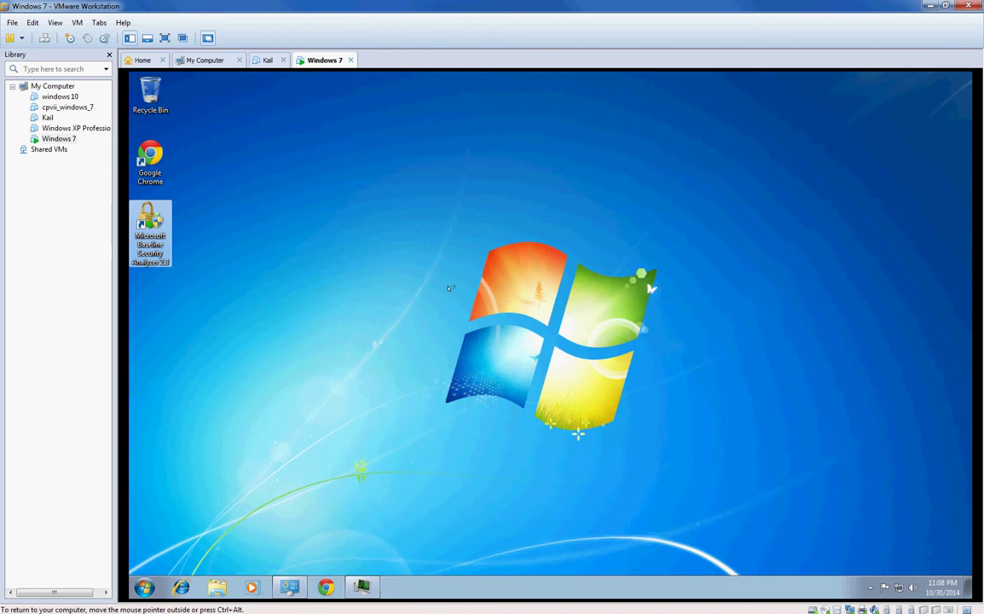
{"action": "left_click", "coordinate": [267, 526]}
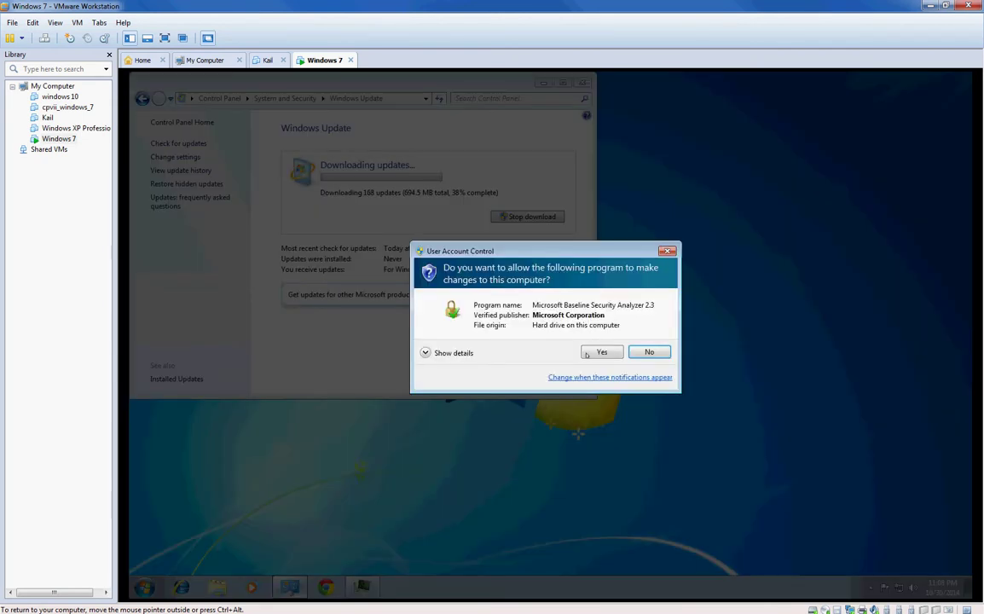
{"action": "left_click", "coordinate": [588, 353]}
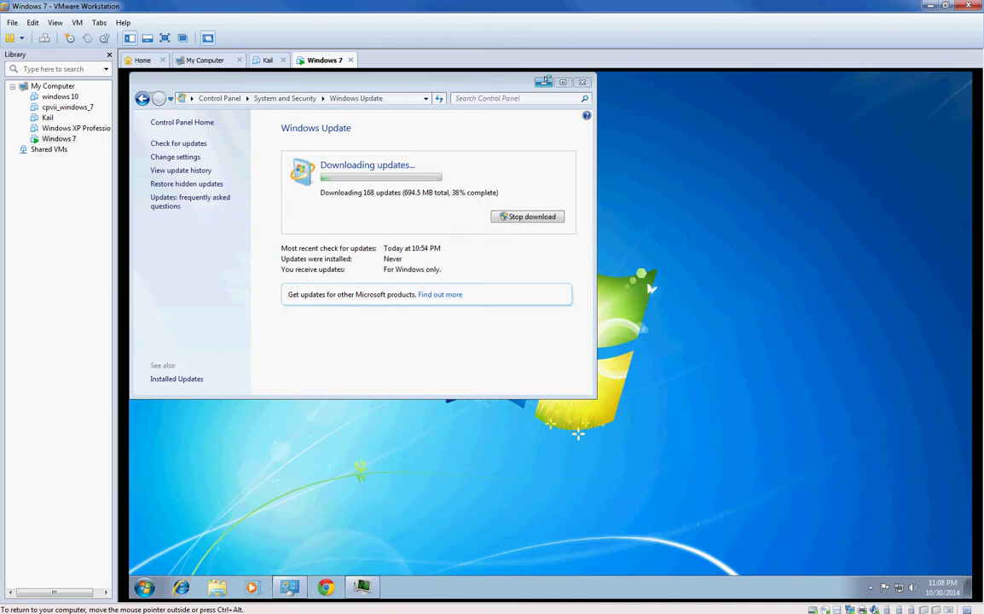
{"action": "left_click", "coordinate": [547, 81]}
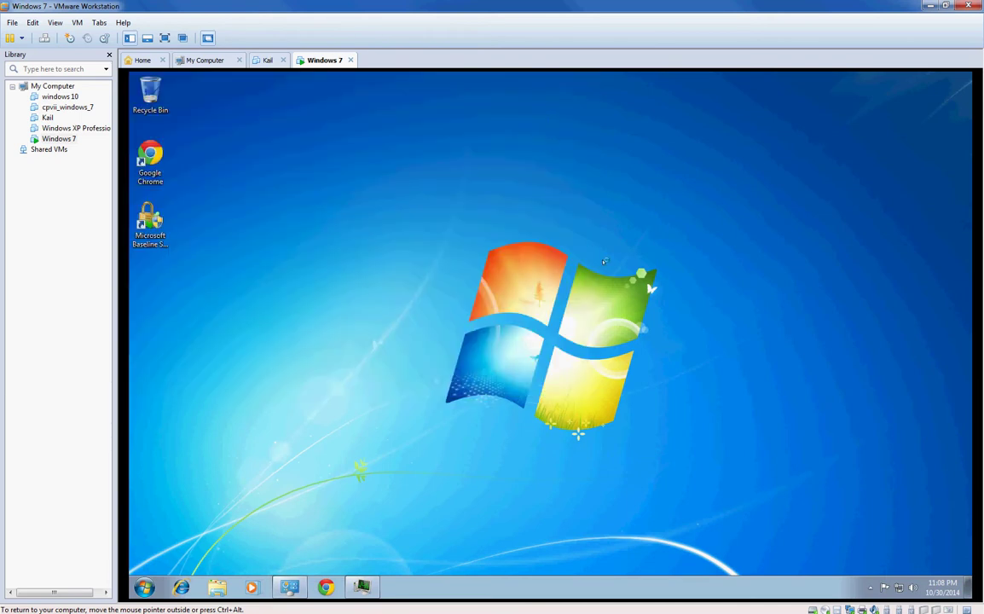
{"action": "double_click", "coordinate": [445, 81]}
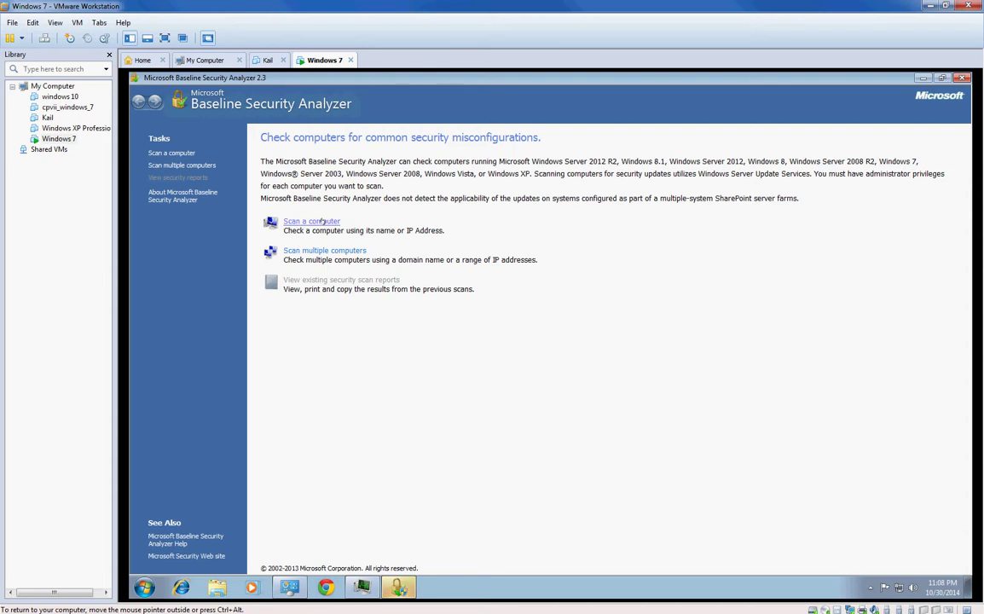
Step: Scan this computer with Microsoft Update prerequisites and advanced update services options unchecked
{"action": "left_click", "coordinate": [322, 221]}
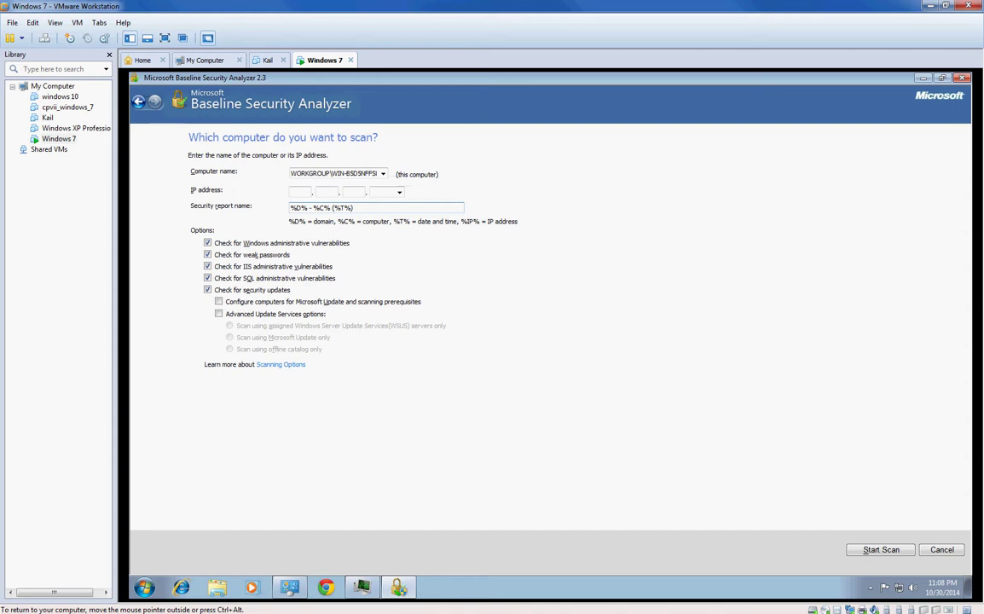
{"action": "left_click", "coordinate": [218, 302]}
{"action": "left_click", "coordinate": [219, 313]}
{"action": "left_click", "coordinate": [219, 313]}
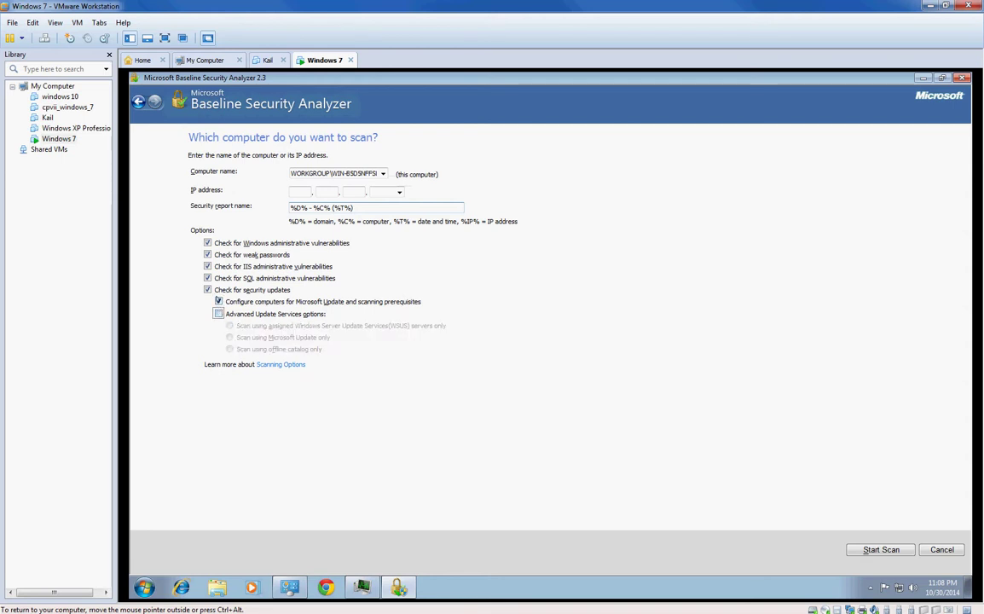
{"action": "left_click", "coordinate": [218, 301]}
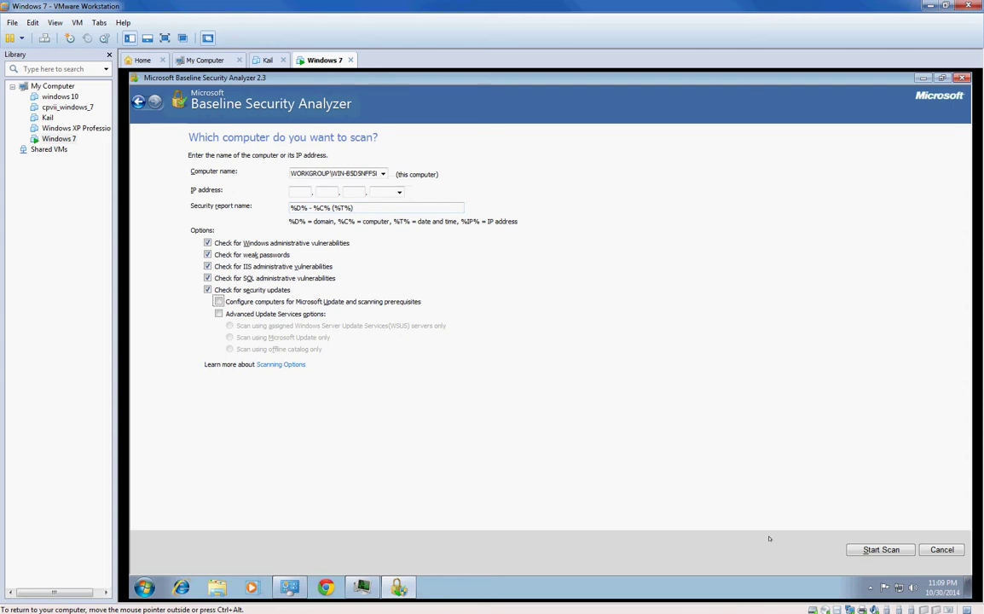
{"action": "left_click", "coordinate": [861, 549]}
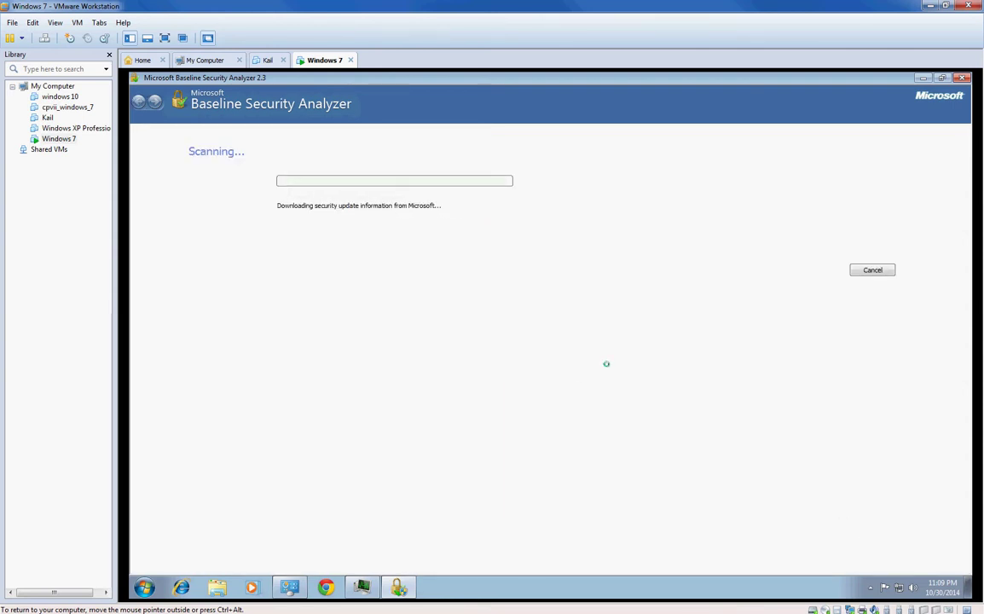
Step: Release the VM input, wait for the scan to finish, and scroll to the report's top
{"action": "key", "text": "ctrl+alt"}
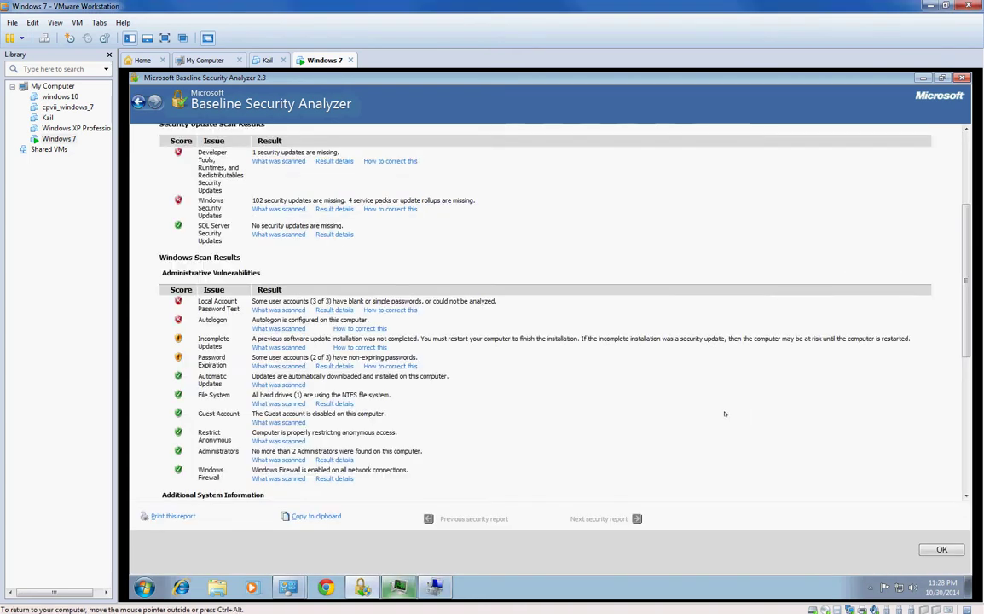
{"action": "scroll", "coordinate": [723, 414], "scroll_direction": "up", "scroll_amount": 5}
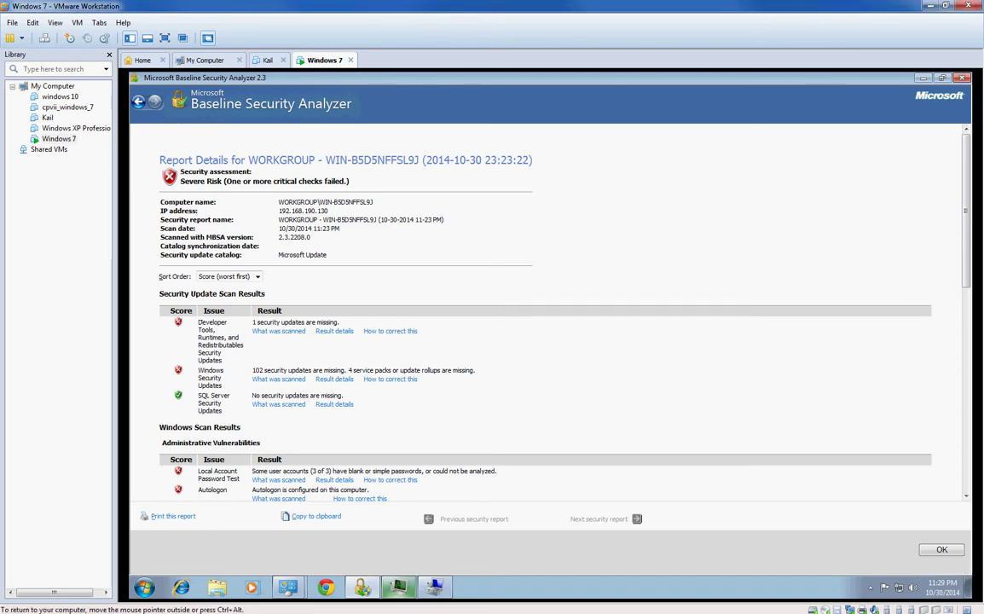
{"action": "left_click_drag", "start_coordinate": [197, 322], "coordinate": [205, 335]}
{"action": "left_click", "coordinate": [196, 324]}
{"action": "left_click", "coordinate": [271, 331]}
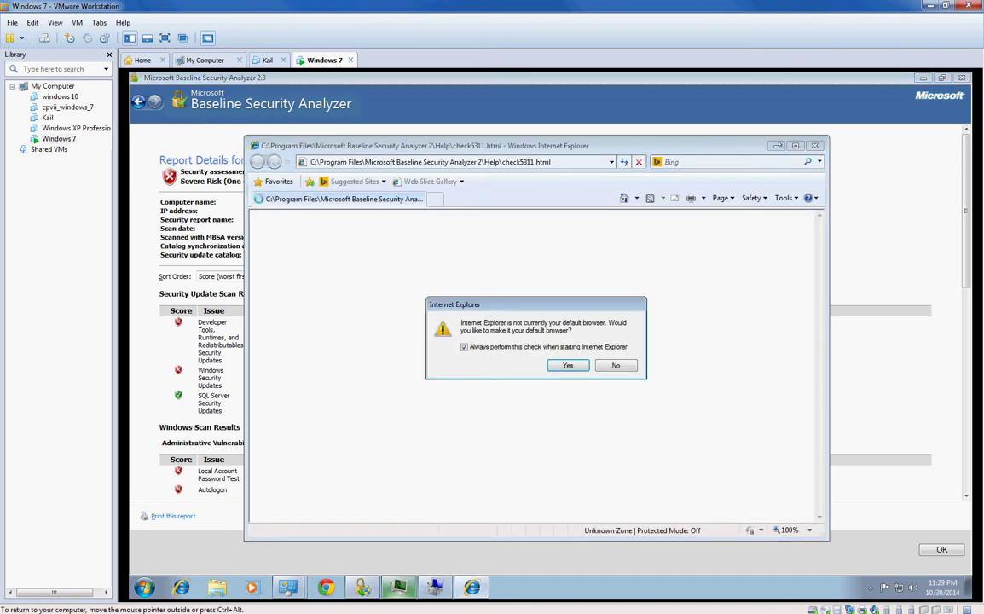
{"action": "left_click", "coordinate": [615, 366]}
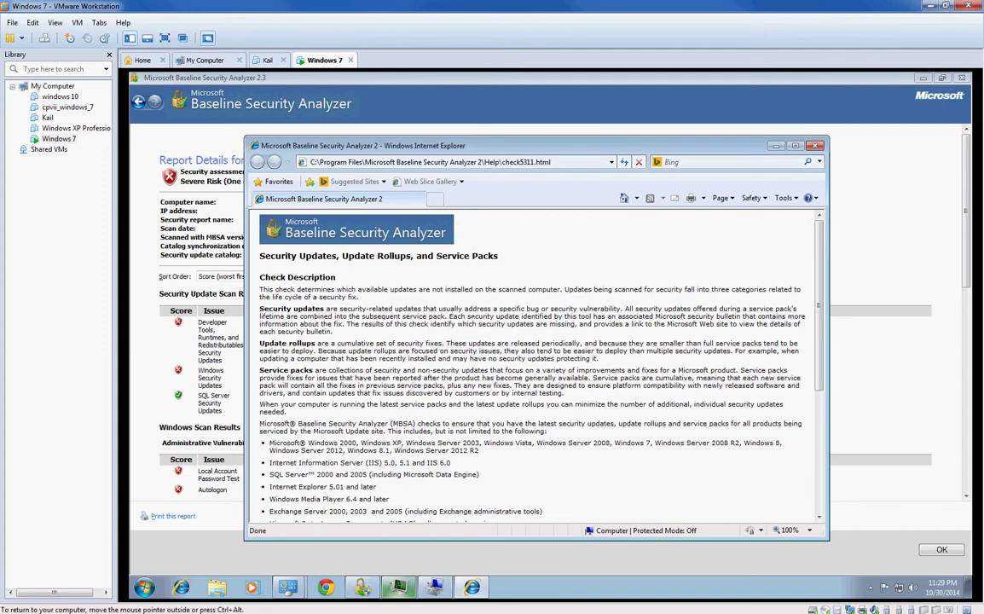
{"action": "scroll", "coordinate": [511, 426], "scroll_direction": "down", "scroll_amount": 4}
{"action": "scroll", "coordinate": [428, 315], "scroll_direction": "up", "scroll_amount": 1}
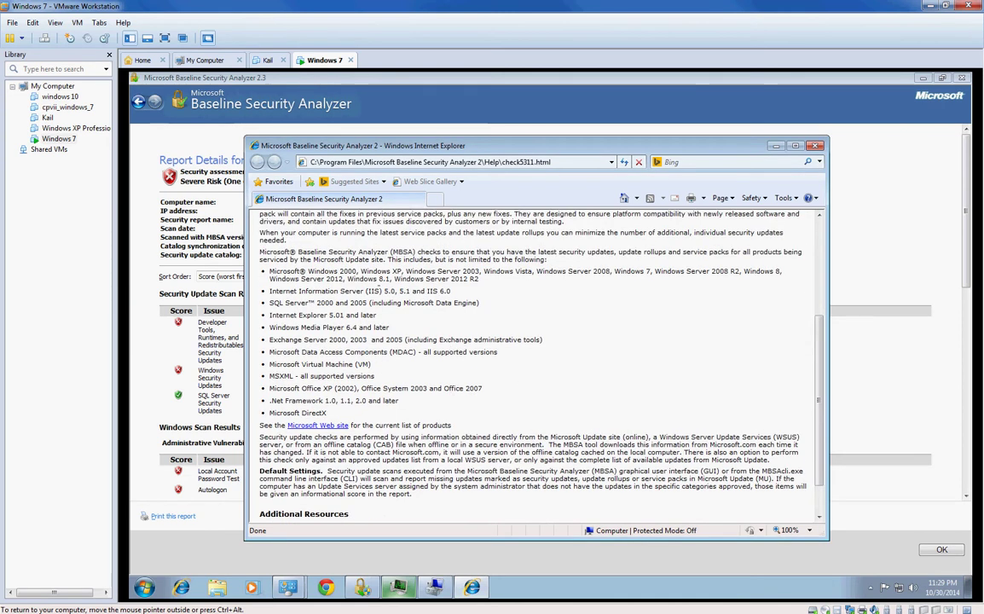
{"action": "left_click_drag", "start_coordinate": [346, 259], "coordinate": [469, 366]}
{"action": "left_click", "coordinate": [469, 367]}
{"action": "left_click", "coordinate": [815, 145]}
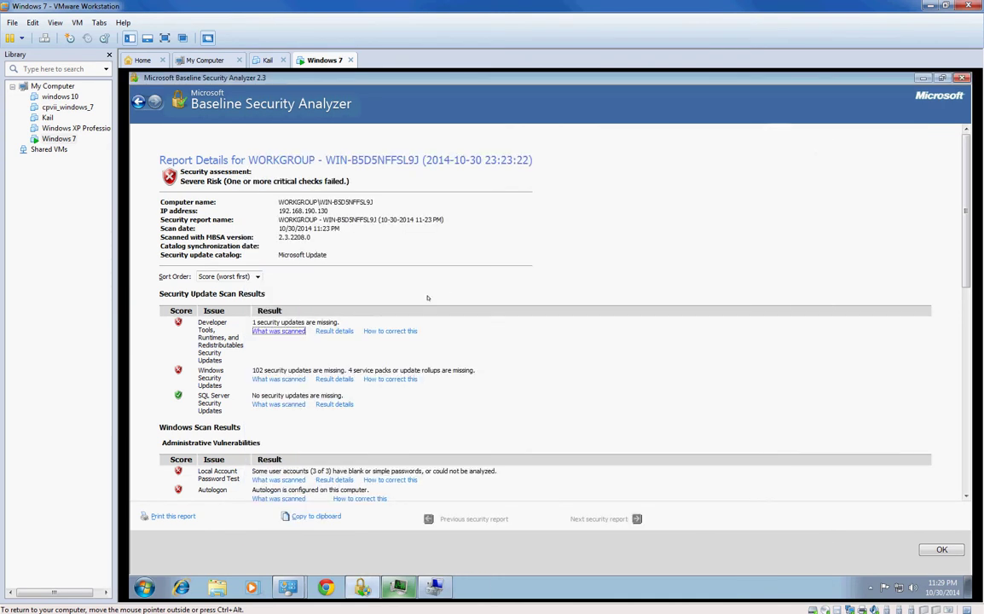
{"action": "left_click", "coordinate": [334, 331]}
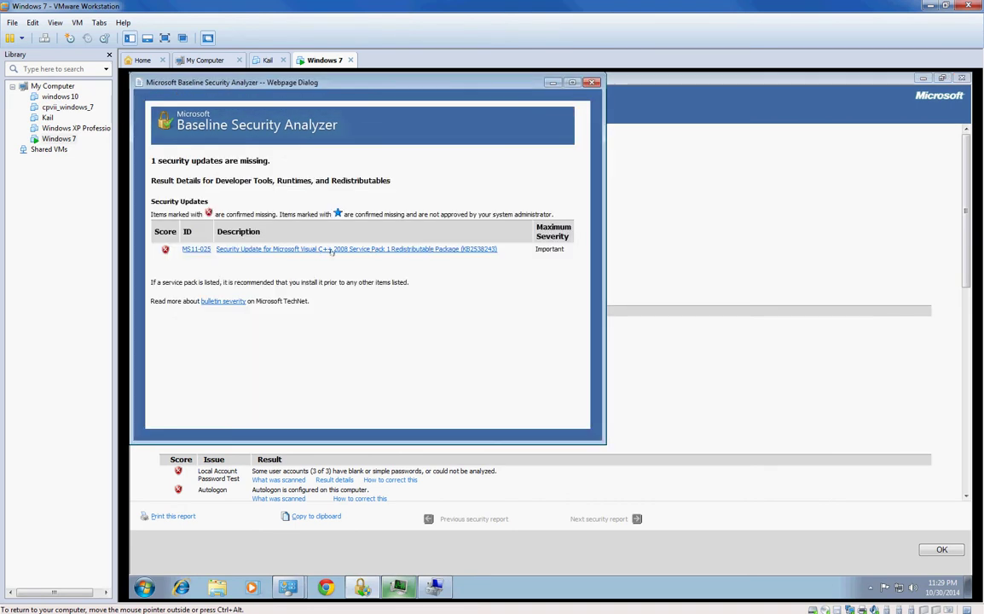
{"action": "left_click", "coordinate": [591, 82]}
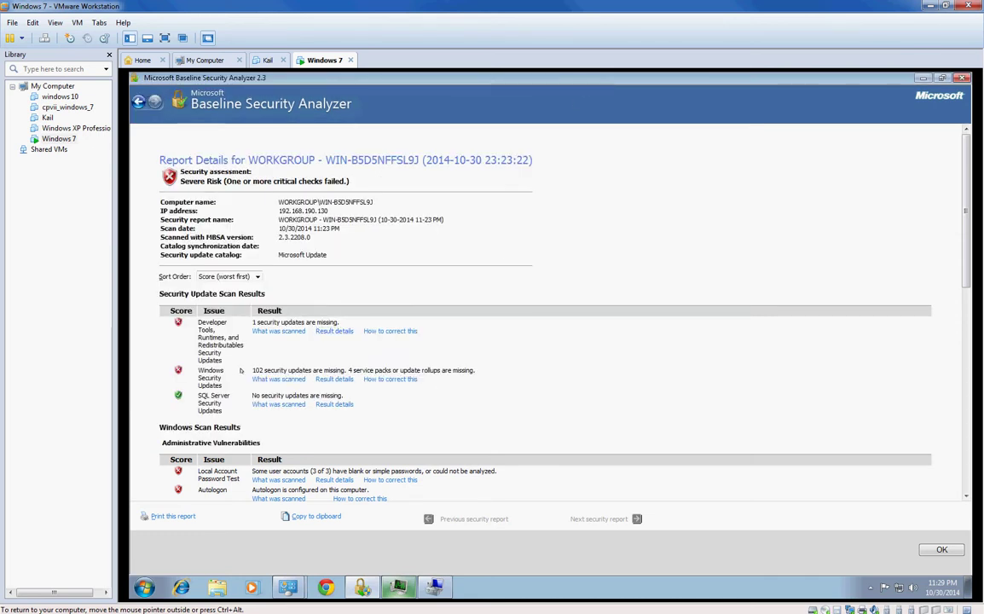
{"action": "left_click_drag", "start_coordinate": [252, 371], "coordinate": [442, 369]}
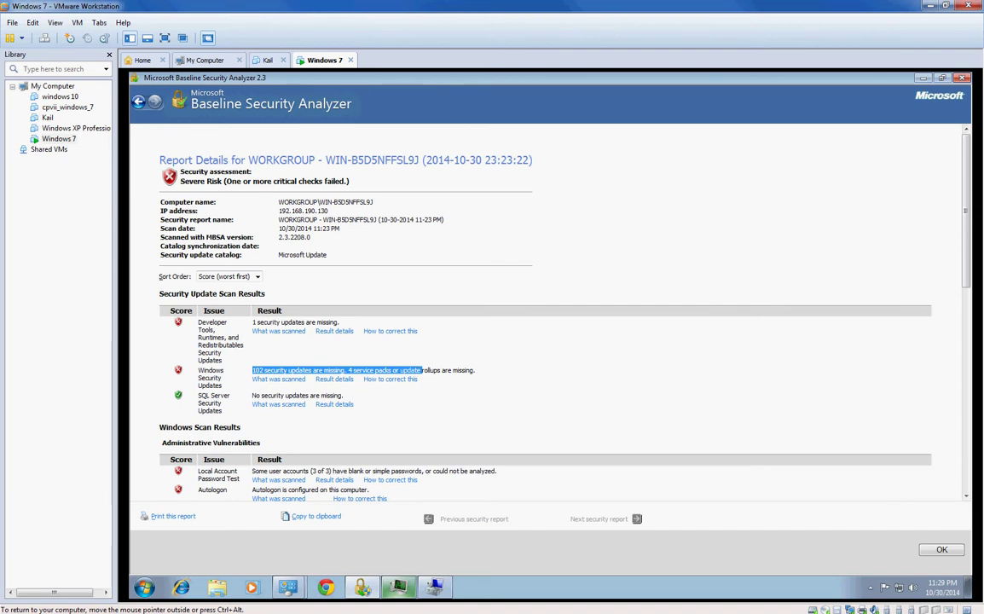
{"action": "left_click", "coordinate": [381, 370]}
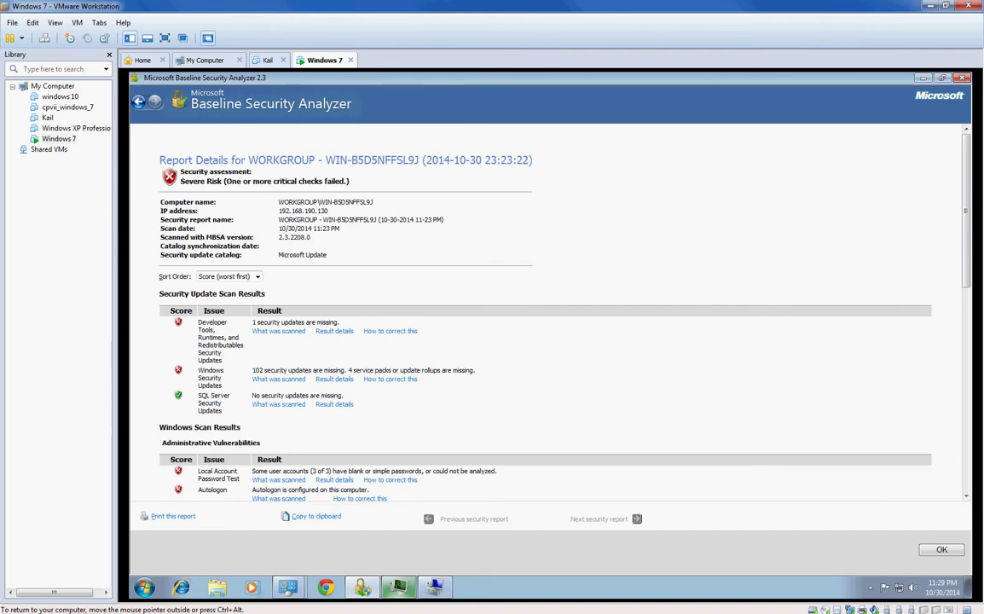
{"action": "scroll", "coordinate": [446, 371], "scroll_direction": "down", "scroll_amount": 10}
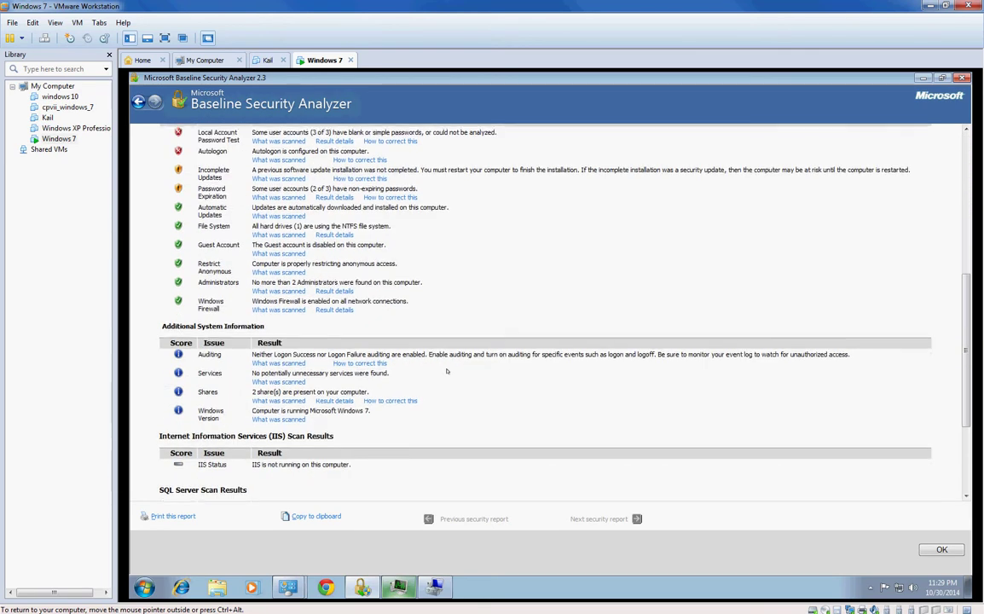
{"action": "scroll", "coordinate": [446, 371], "scroll_direction": "up", "scroll_amount": 2}
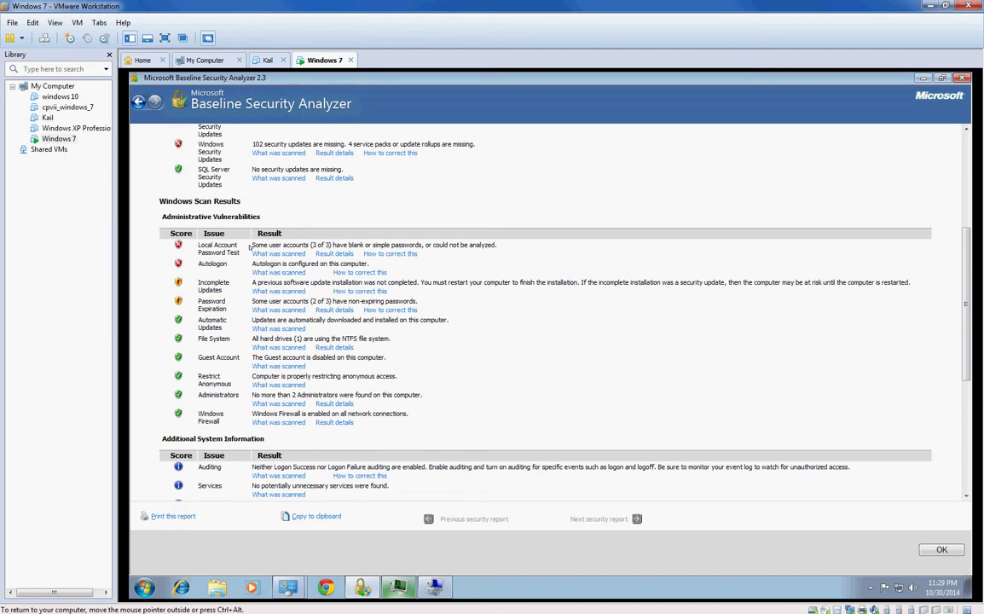
{"action": "left_click_drag", "start_coordinate": [250, 245], "coordinate": [413, 248]}
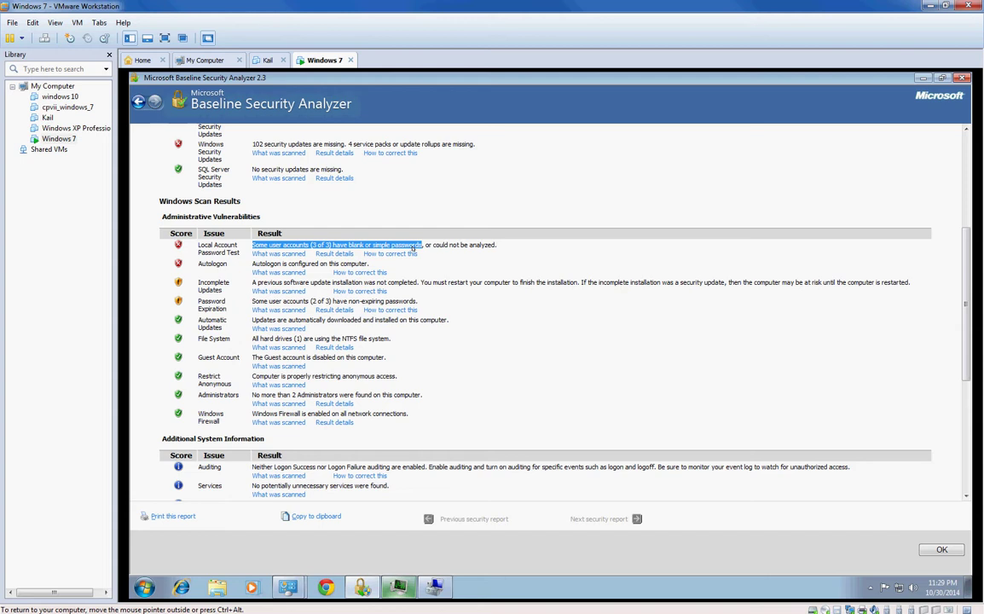
{"action": "left_click_drag", "start_coordinate": [252, 264], "coordinate": [338, 279]}
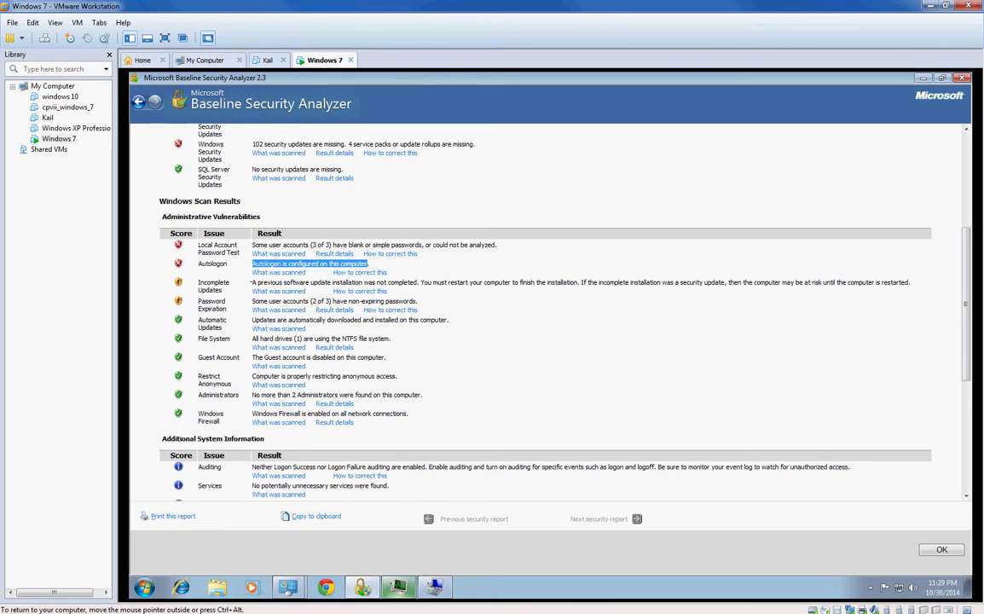
{"action": "left_click_drag", "start_coordinate": [252, 282], "coordinate": [725, 282]}
{"action": "left_click", "coordinate": [691, 282]}
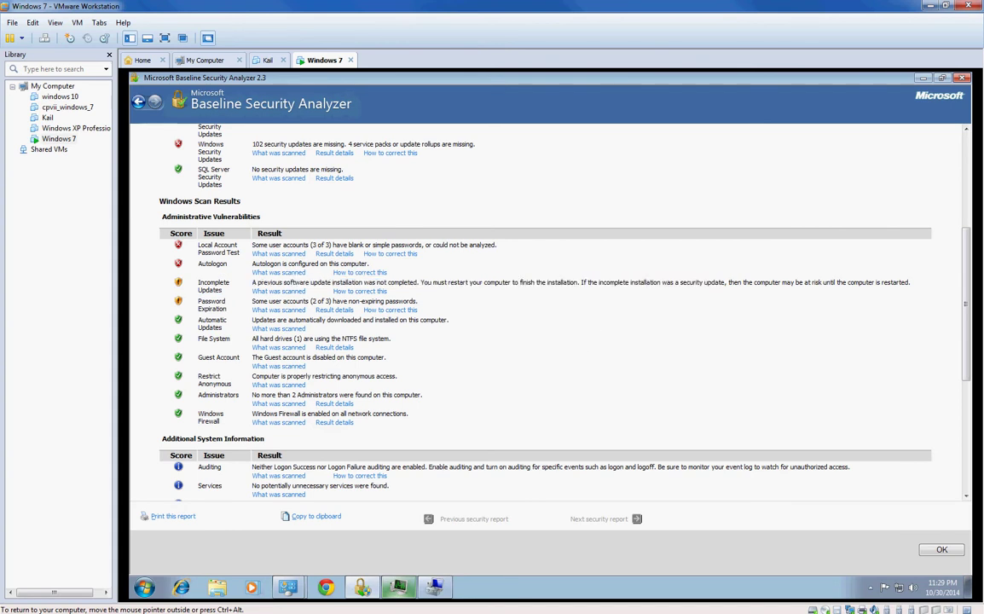
{"action": "mouse_move", "coordinate": [288, 587]}
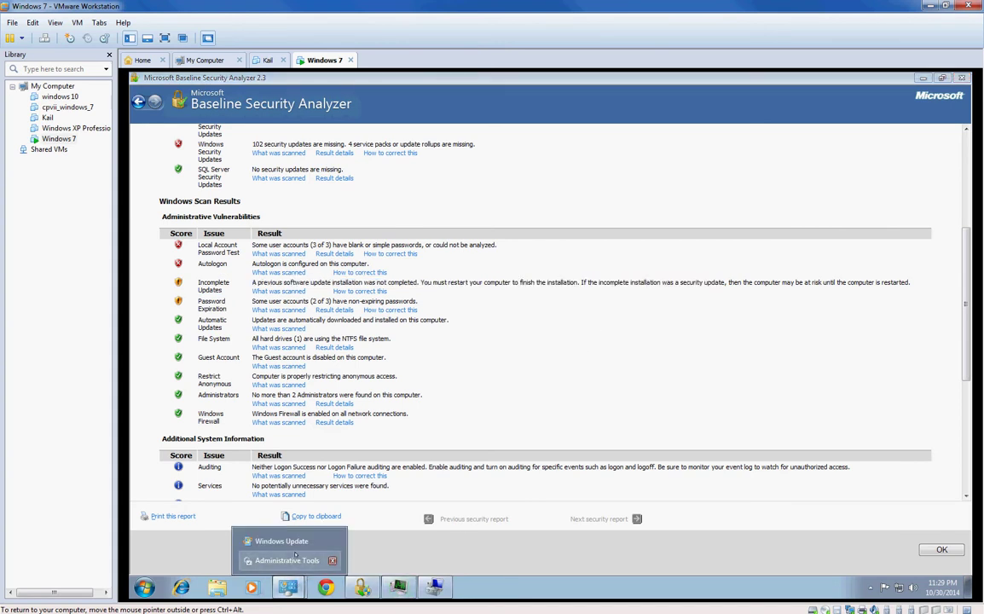
{"action": "left_click", "coordinate": [281, 540]}
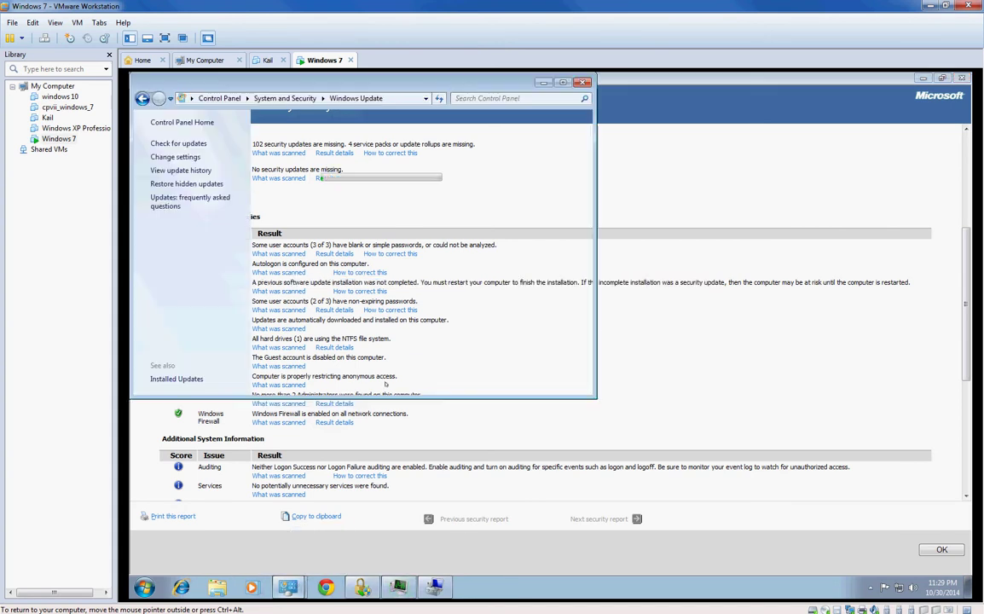
{"action": "left_click", "coordinate": [545, 84]}
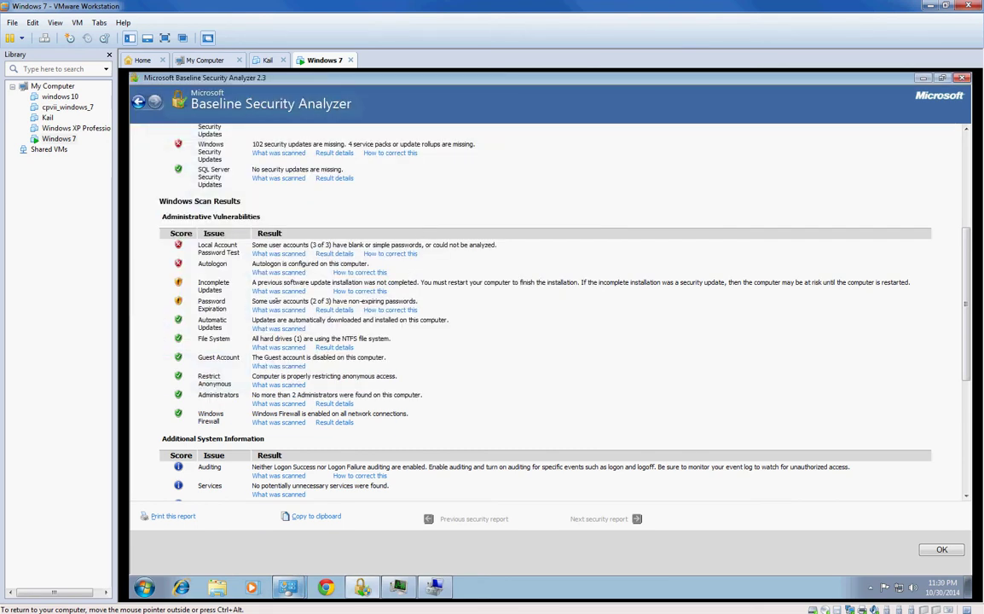
{"action": "left_click_drag", "start_coordinate": [275, 300], "coordinate": [337, 301]}
{"action": "left_click", "coordinate": [318, 306]}
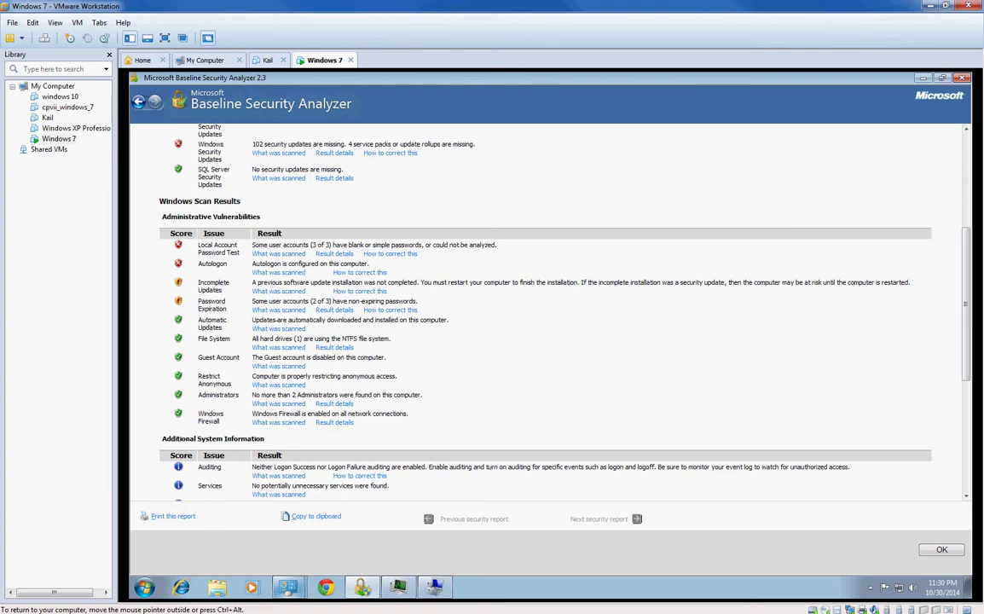
{"action": "left_click_drag", "start_coordinate": [277, 320], "coordinate": [399, 320]}
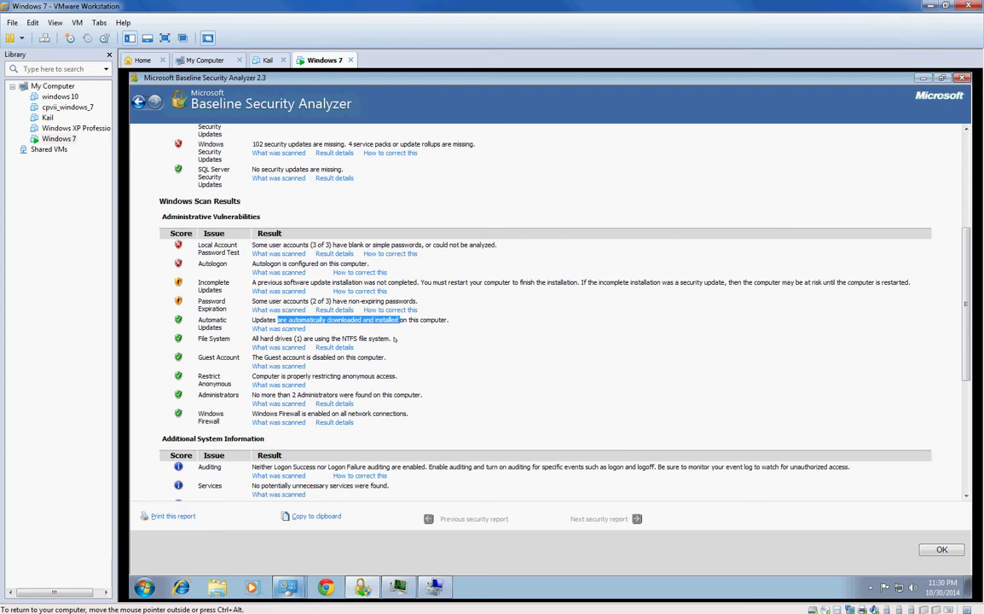
{"action": "left_click_drag", "start_coordinate": [394, 340], "coordinate": [230, 340]}
{"action": "scroll", "coordinate": [339, 312], "scroll_direction": "down", "scroll_amount": 1}
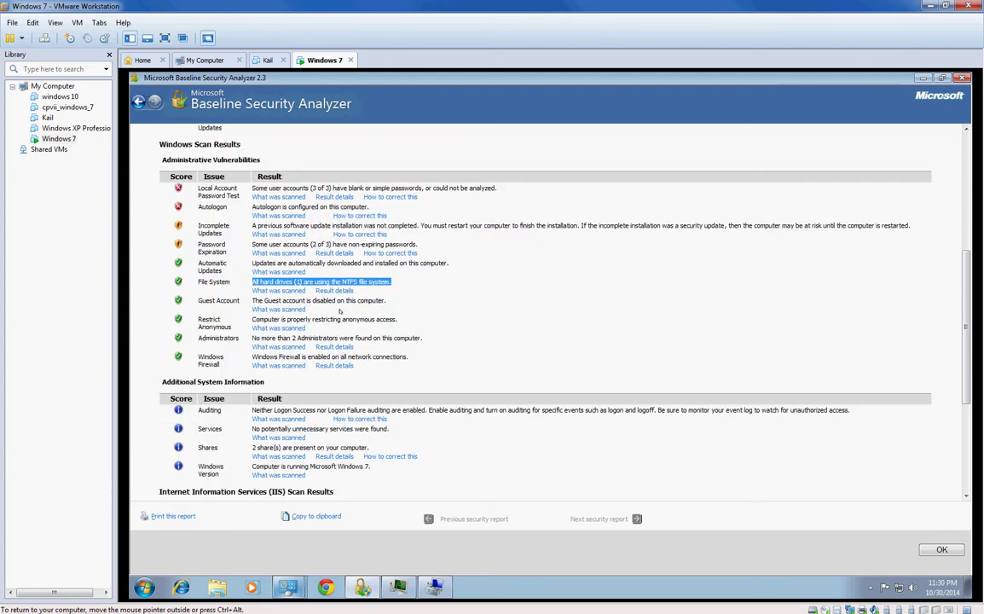
{"action": "left_click_drag", "start_coordinate": [270, 308], "coordinate": [246, 330]}
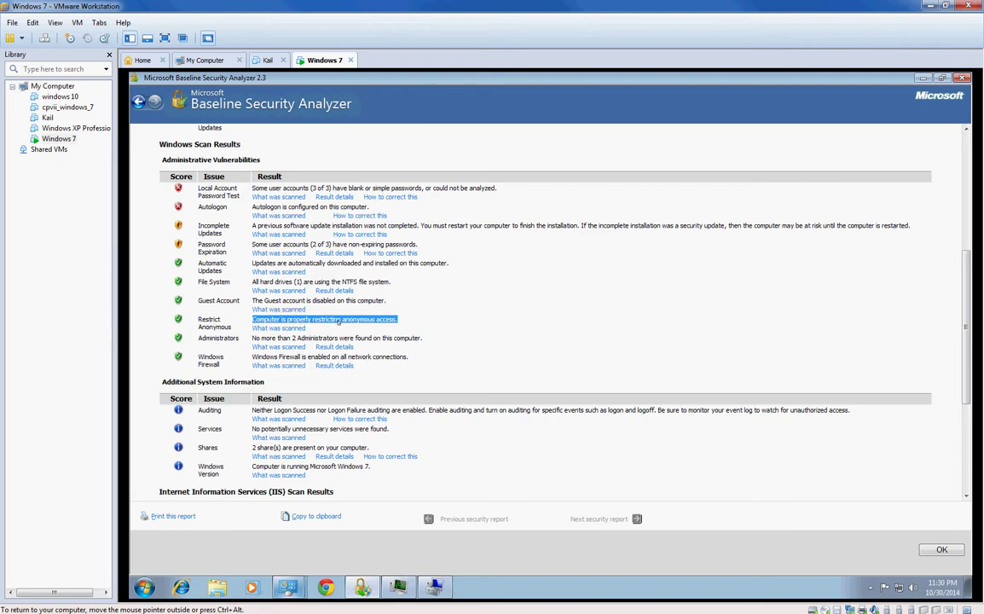
{"action": "left_click_drag", "start_coordinate": [421, 339], "coordinate": [260, 339]}
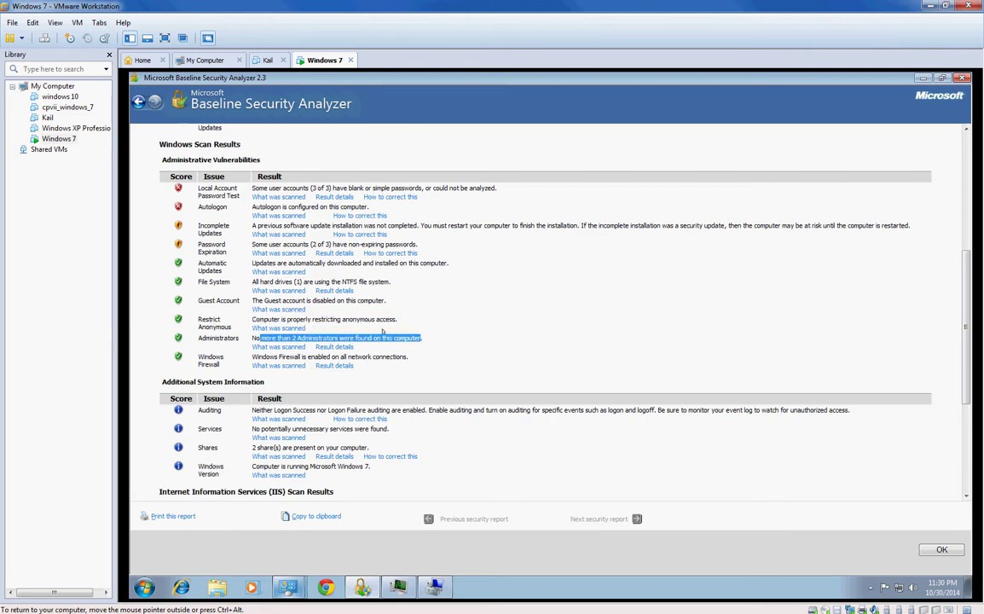
{"action": "scroll", "coordinate": [392, 326], "scroll_direction": "down", "scroll_amount": 1}
{"action": "left_click_drag", "start_coordinate": [252, 300], "coordinate": [409, 300]}
{"action": "scroll", "coordinate": [376, 295], "scroll_direction": "down", "scroll_amount": 1}
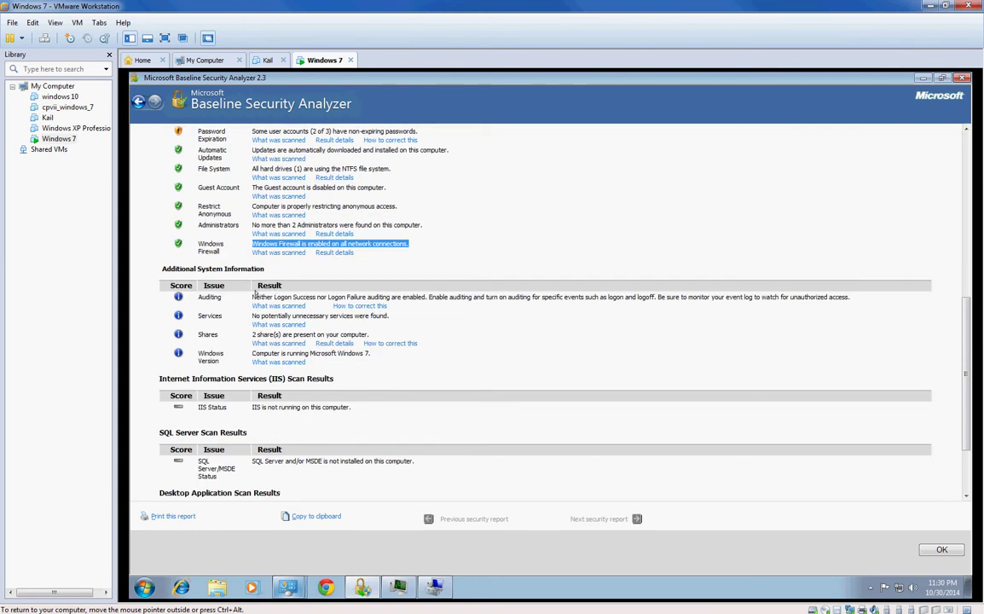
{"action": "left_click_drag", "start_coordinate": [250, 297], "coordinate": [504, 294]}
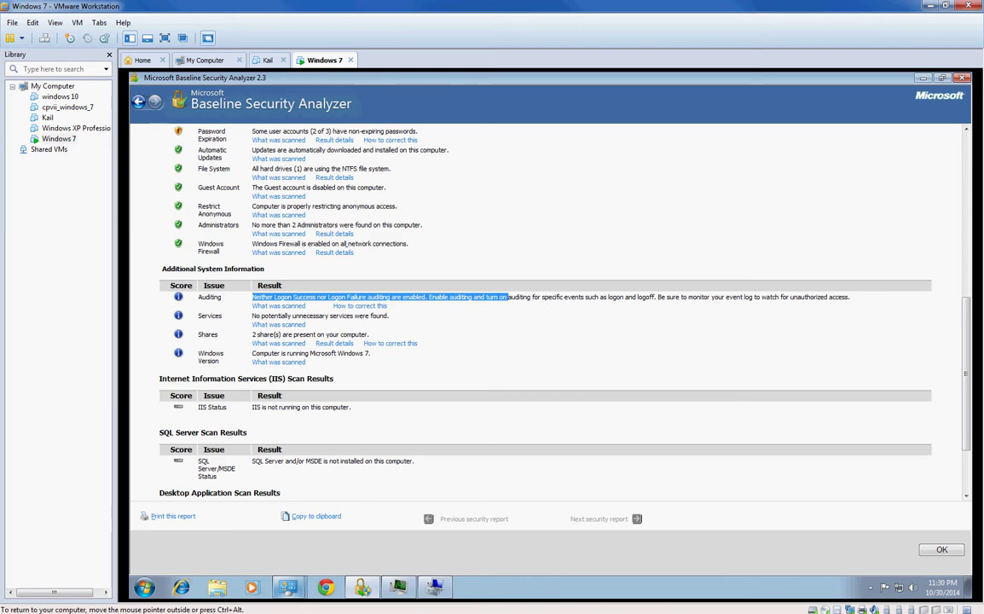
{"action": "left_click", "coordinate": [322, 297]}
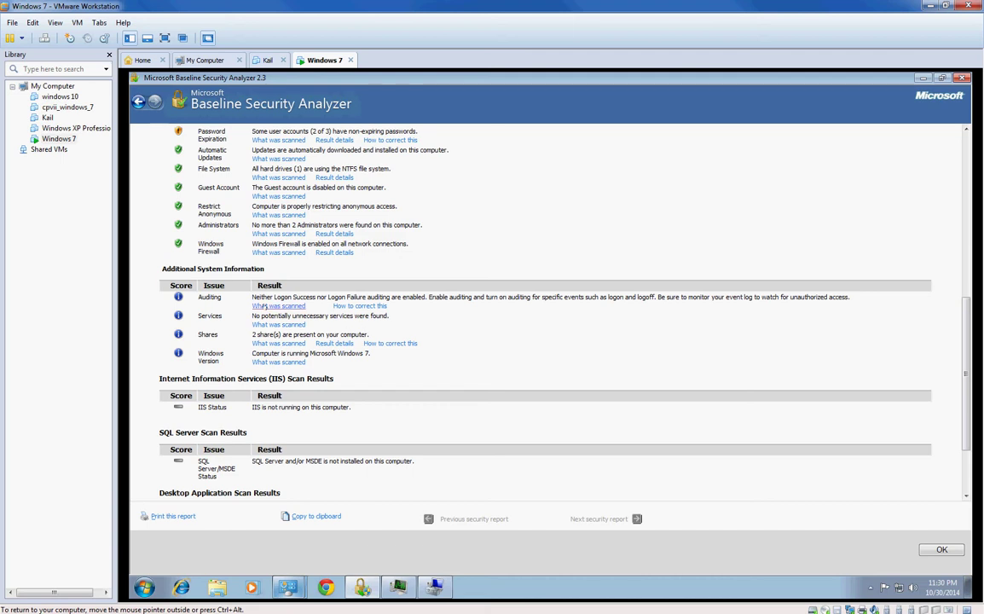
{"action": "triple_click", "coordinate": [329, 316]}
{"action": "left_click", "coordinate": [329, 317]}
{"action": "triple_click", "coordinate": [318, 335]}
{"action": "left_click", "coordinate": [318, 338]}
{"action": "left_click", "coordinate": [329, 343]}
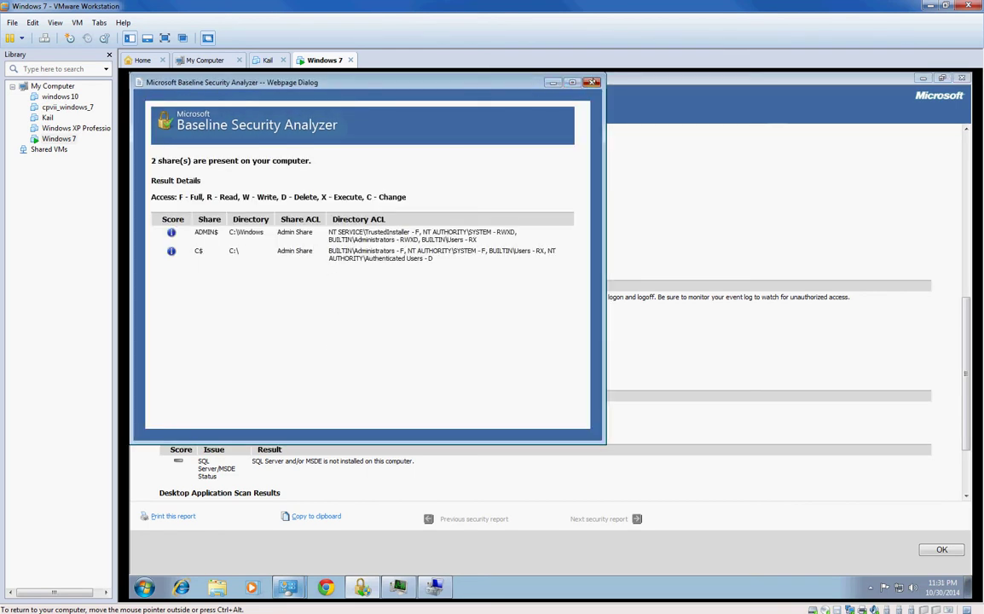
{"action": "left_click", "coordinate": [592, 81]}
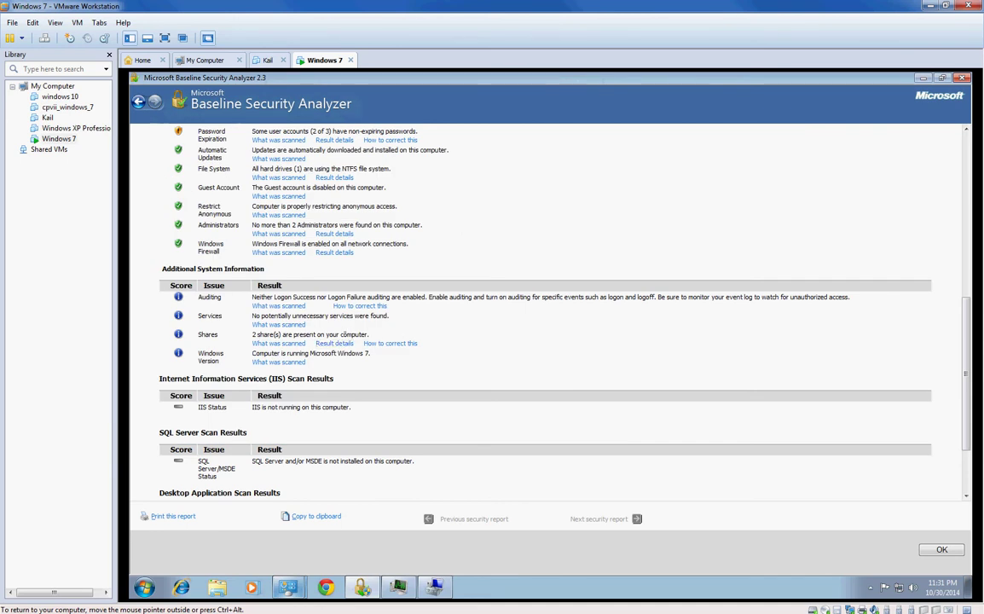
Step: Review the Windows, IIS Status, SQL Server and desktop application (IE Zones, Macro Security) results
{"action": "scroll", "coordinate": [342, 335], "scroll_direction": "down", "scroll_amount": 1}
{"action": "left_click_drag", "start_coordinate": [370, 297], "coordinate": [325, 300]}
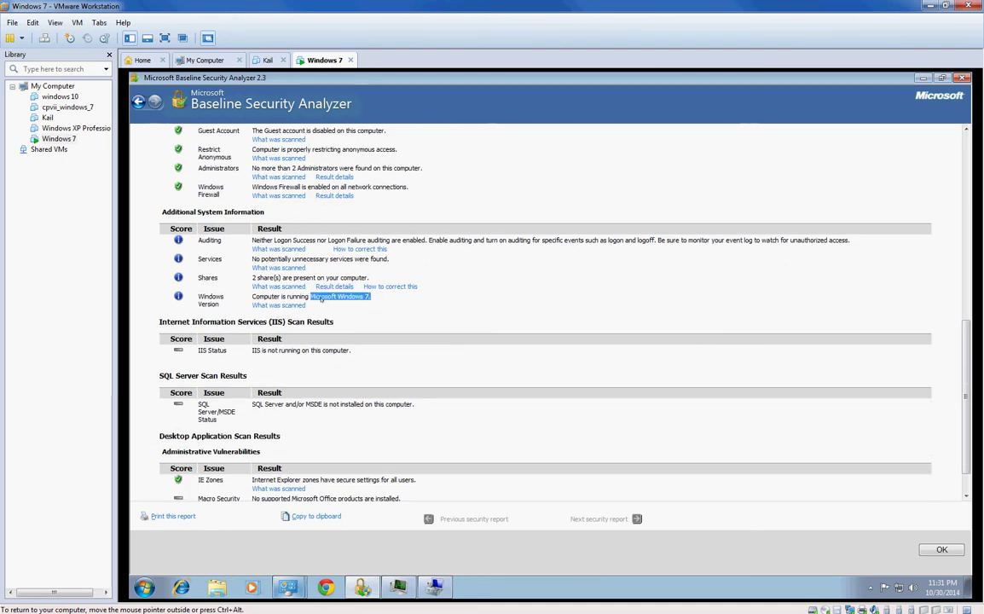
{"action": "left_click", "coordinate": [325, 300]}
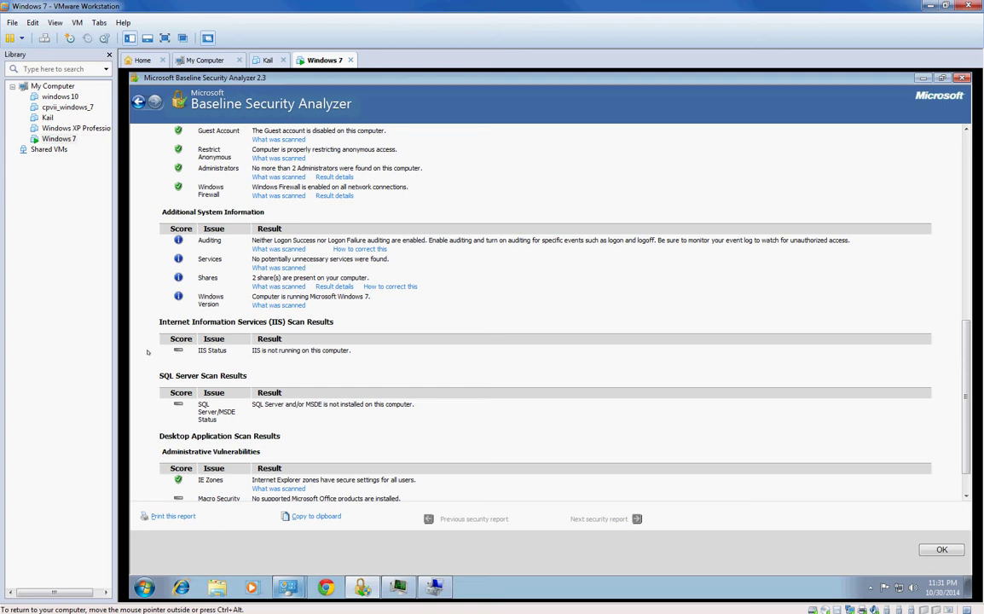
{"action": "left_click_drag", "start_coordinate": [198, 350], "coordinate": [317, 350]}
{"action": "left_click", "coordinate": [337, 350]}
{"action": "scroll", "coordinate": [337, 350], "scroll_direction": "down", "scroll_amount": 1}
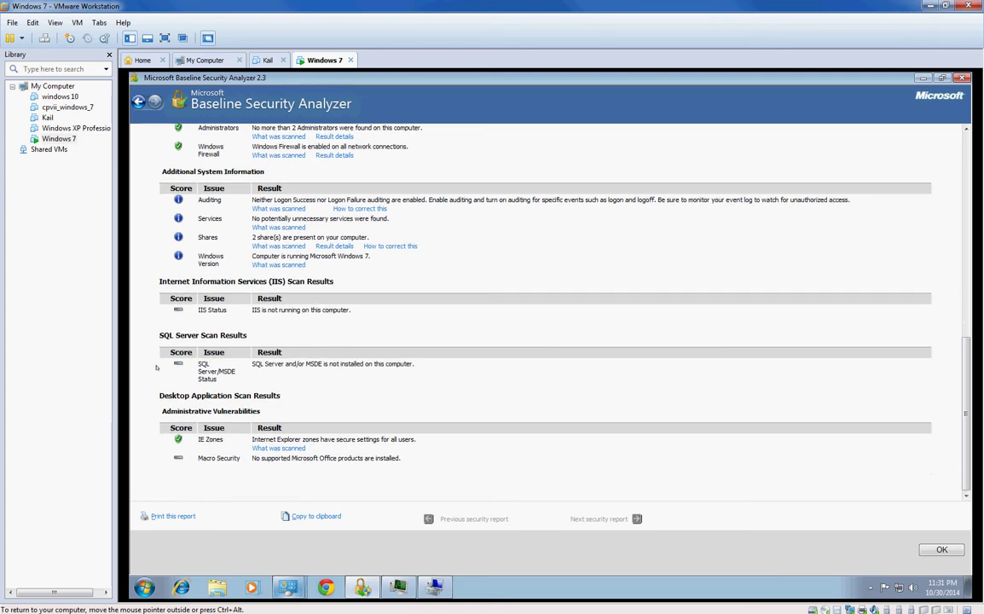
{"action": "left_click_drag", "start_coordinate": [177, 352], "coordinate": [281, 352]}
{"action": "left_click", "coordinate": [281, 352]}
{"action": "left_click_drag", "start_coordinate": [391, 440], "coordinate": [340, 460]}
{"action": "left_click", "coordinate": [389, 462]}
Step: Close the report and browse the existing scan reports list, opening the local computer's report
{"action": "left_click", "coordinate": [941, 549]}
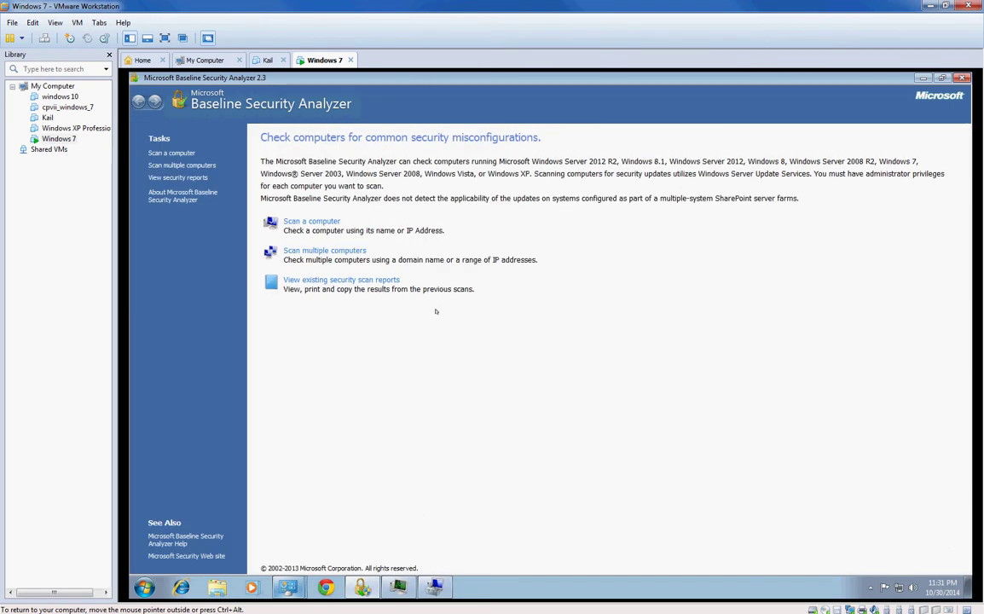
{"action": "left_click", "coordinate": [348, 279]}
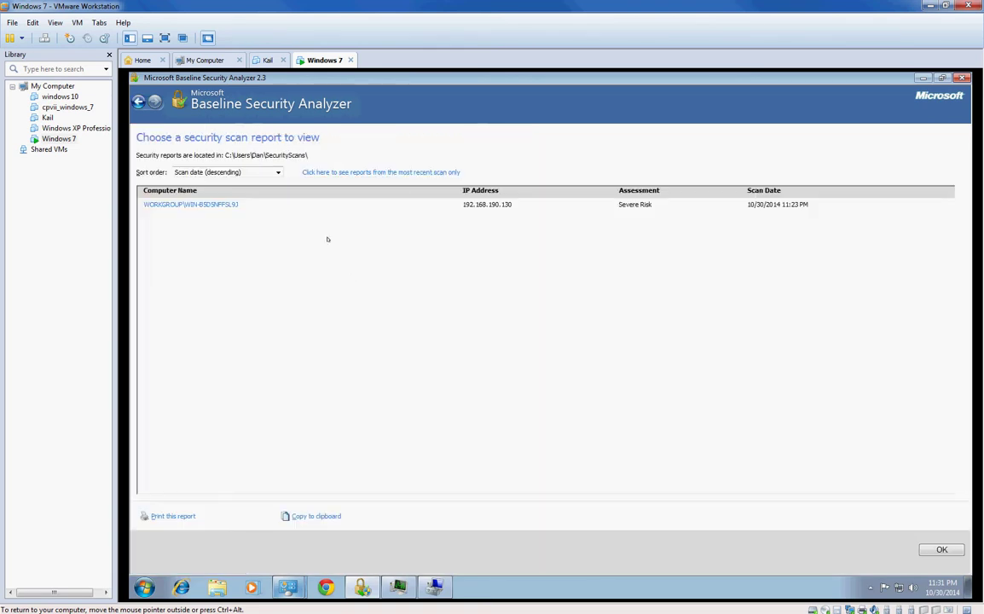
{"action": "left_click", "coordinate": [320, 206]}
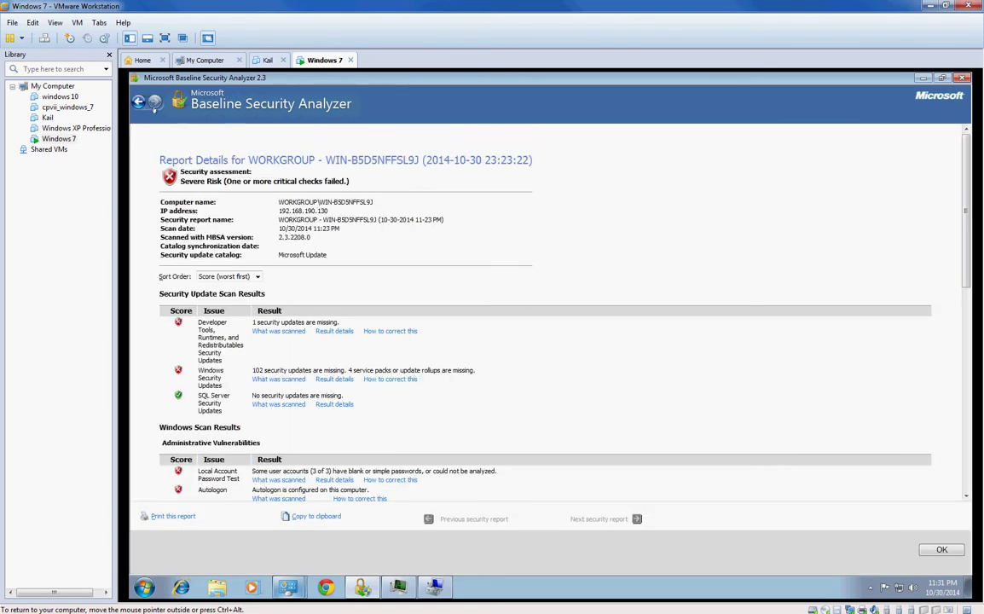
{"action": "left_click", "coordinate": [138, 101]}
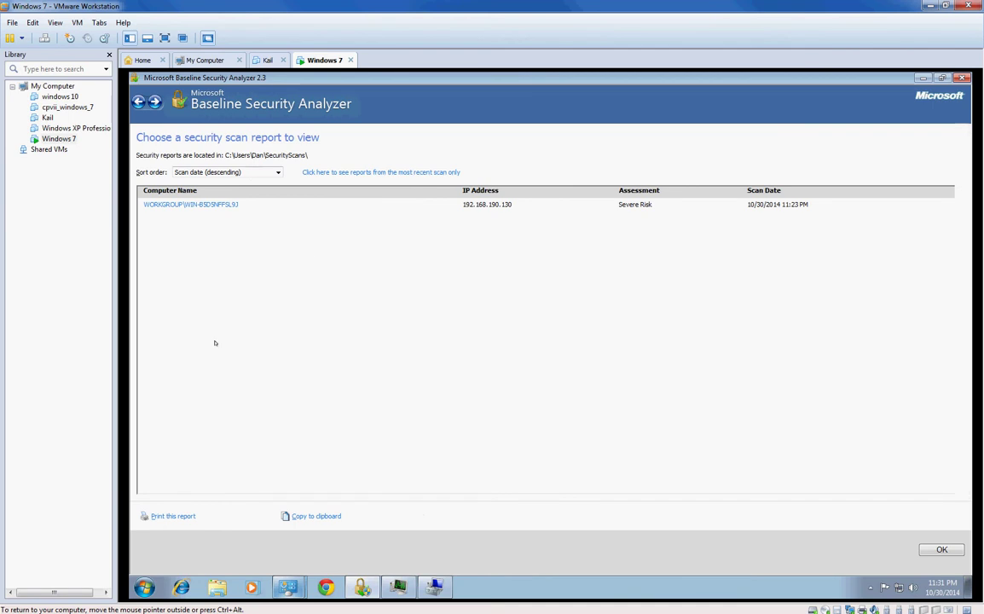
{"action": "left_click", "coordinate": [934, 551]}
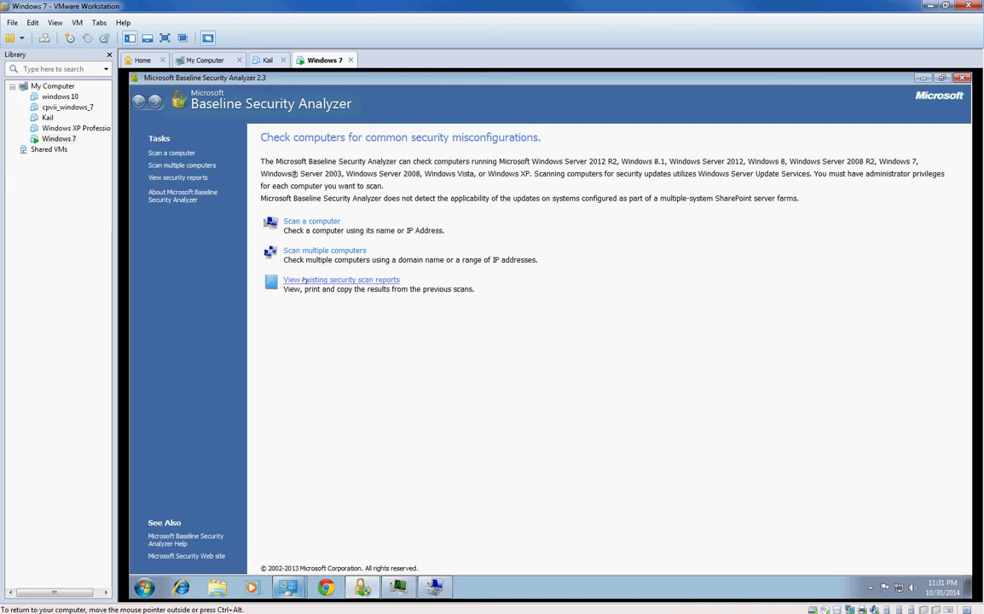
Step: Reopen the WORKGROUP computer's Severe Risk report from the existing scan reports list
{"action": "left_click", "coordinate": [304, 281]}
{"action": "left_click", "coordinate": [252, 207]}
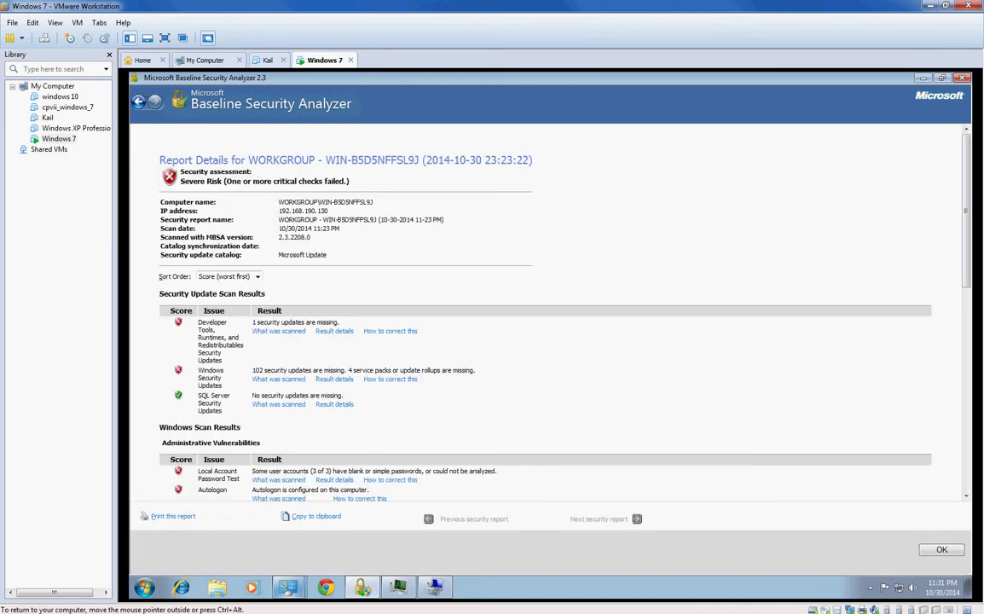
{"action": "left_click_drag", "start_coordinate": [365, 208], "coordinate": [395, 241]}
{"action": "left_click", "coordinate": [394, 247]}
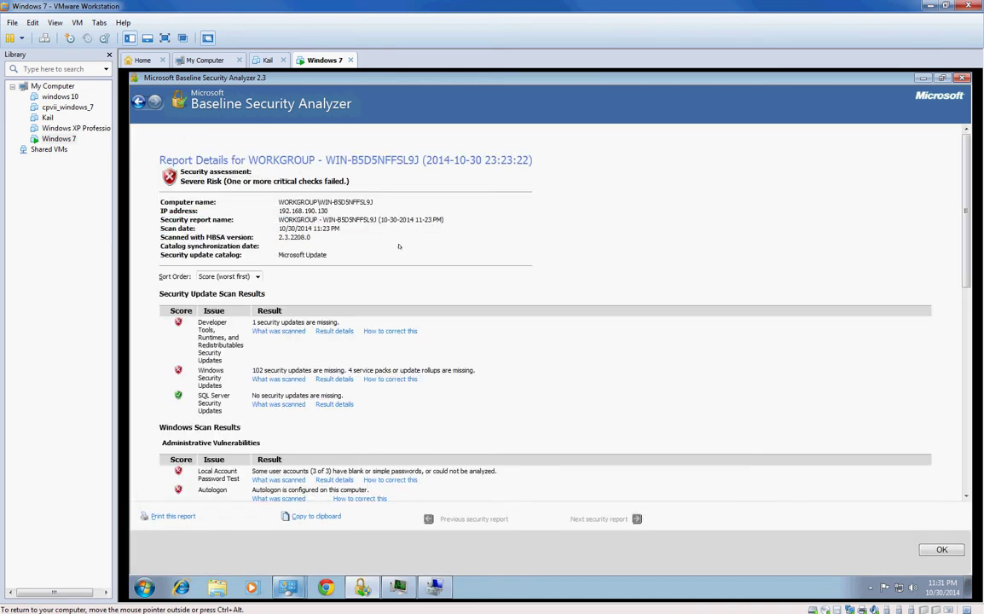
{"action": "left_click", "coordinate": [925, 548]}
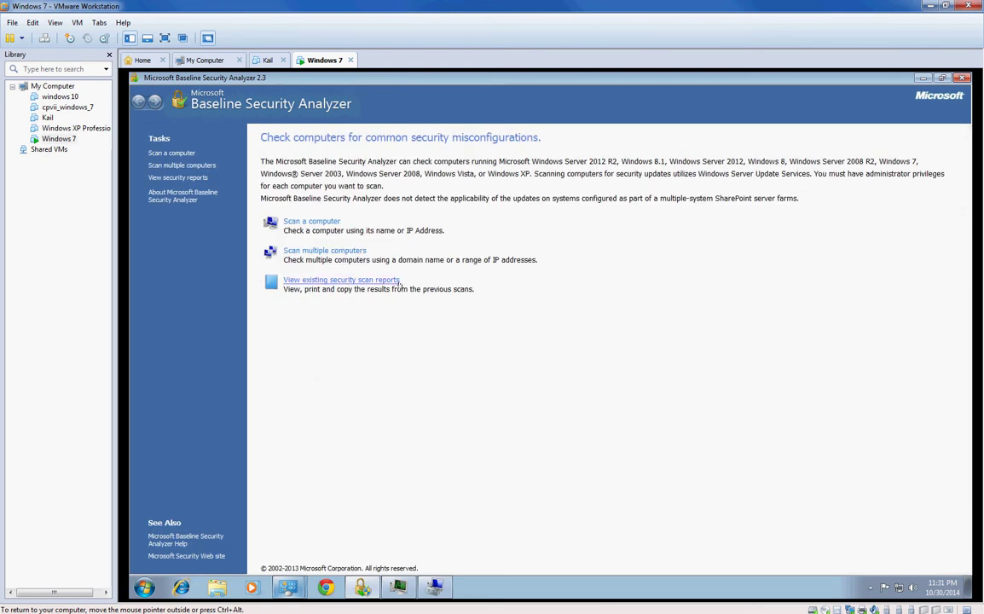
{"action": "left_click", "coordinate": [361, 257]}
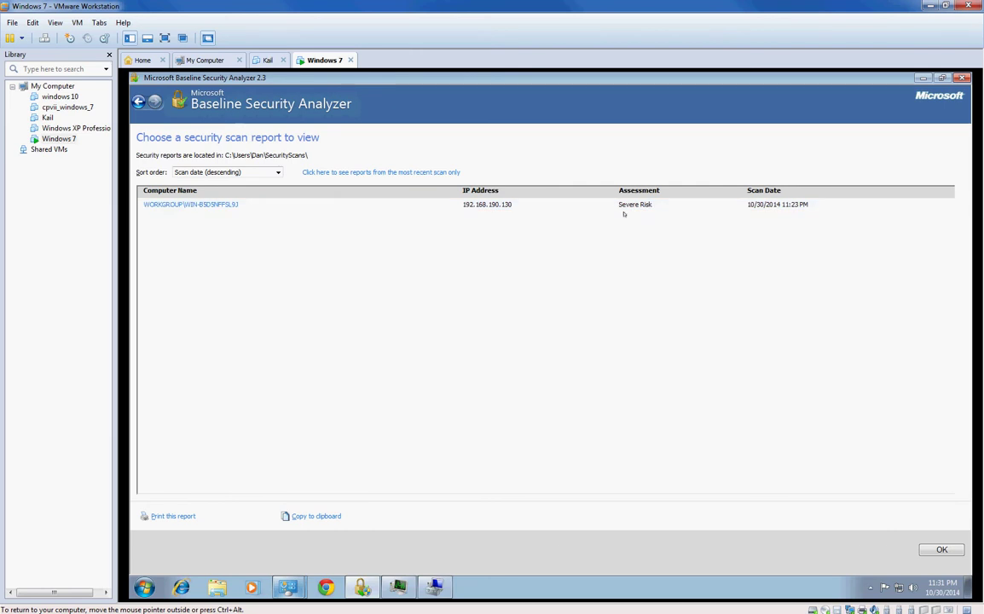
{"action": "left_click", "coordinate": [340, 206]}
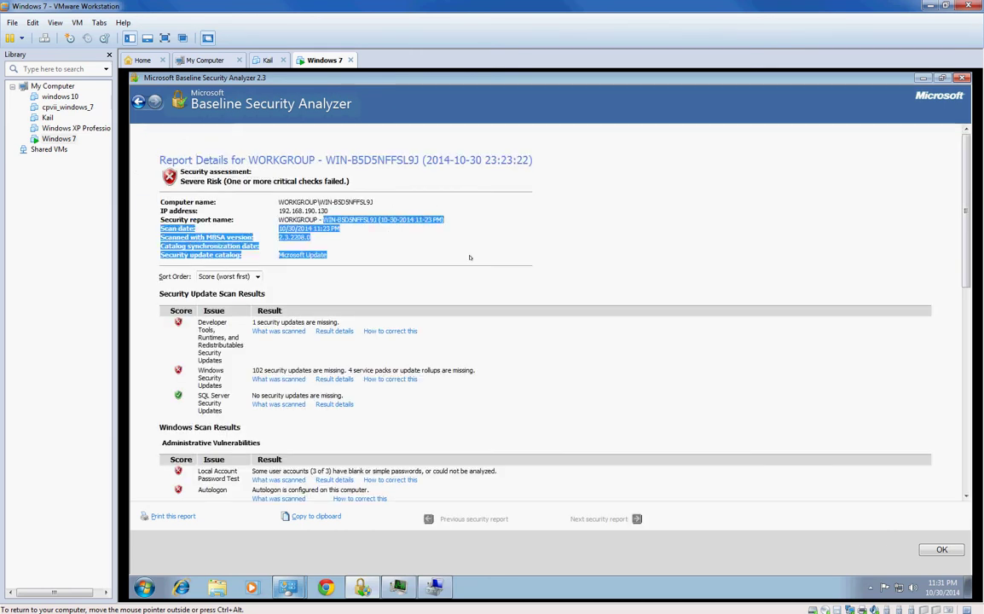
{"action": "scroll", "coordinate": [445, 278], "scroll_direction": "down", "scroll_amount": 5}
{"action": "scroll", "coordinate": [542, 367], "scroll_direction": "up", "scroll_amount": 2}
{"action": "scroll", "coordinate": [534, 357], "scroll_direction": "down", "scroll_amount": 1}
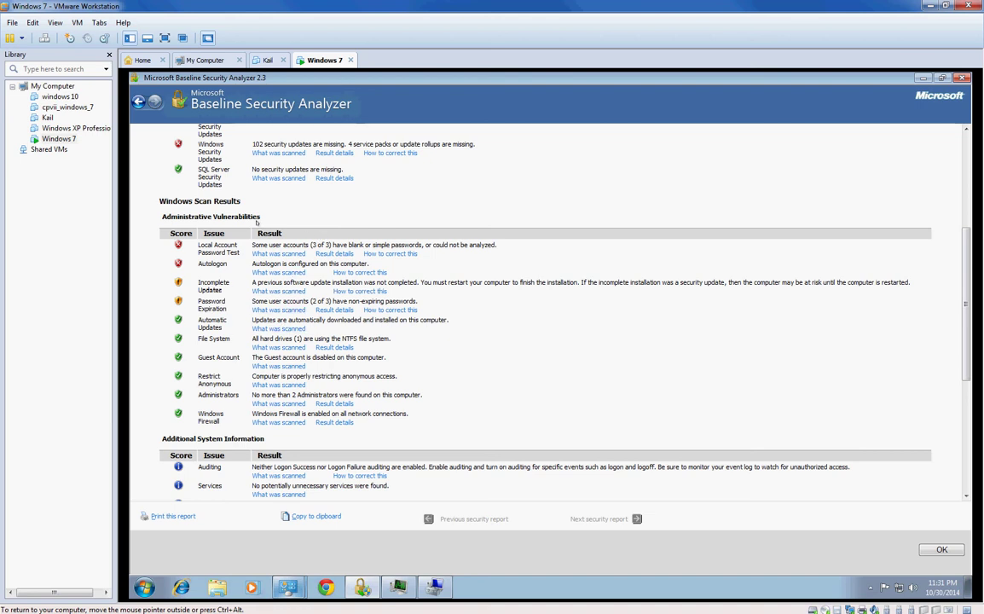
{"action": "left_click_drag", "start_coordinate": [214, 266], "coordinate": [413, 273]}
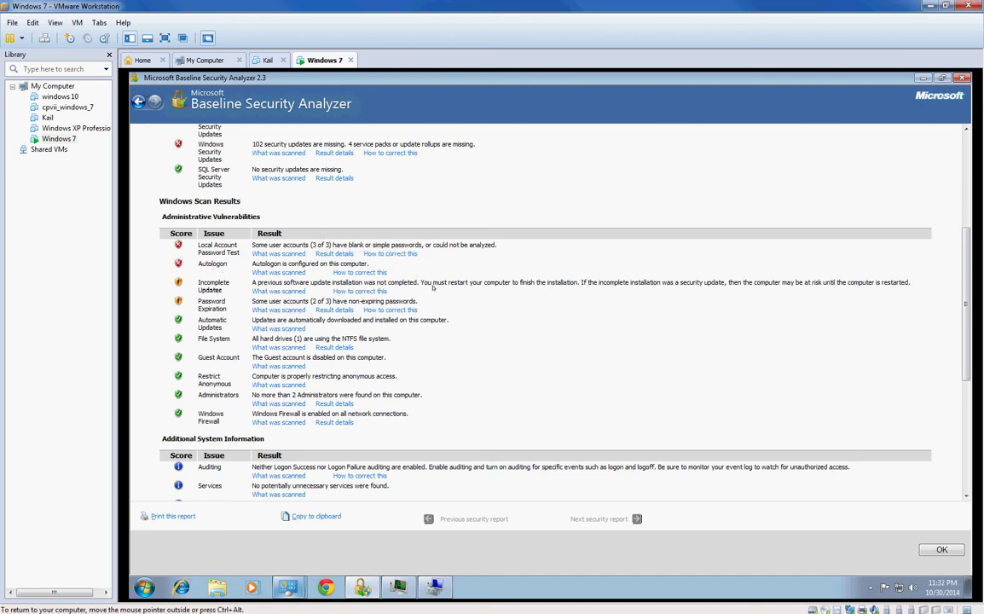
{"action": "scroll", "coordinate": [387, 256], "scroll_direction": "up", "scroll_amount": 3}
{"action": "left_click_drag", "start_coordinate": [221, 195], "coordinate": [453, 318]}
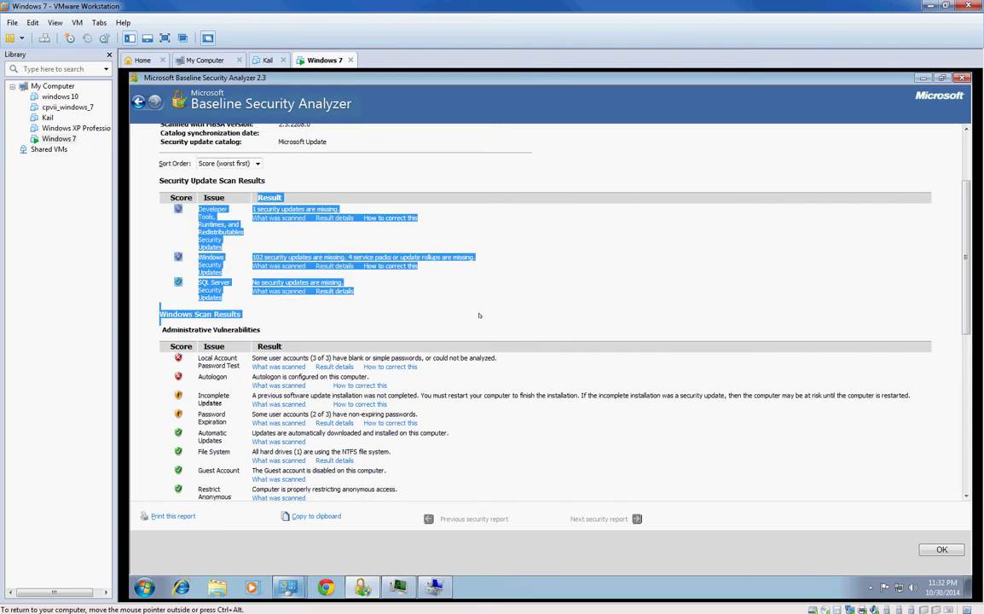
{"action": "left_click", "coordinate": [467, 307]}
{"action": "scroll", "coordinate": [437, 300], "scroll_direction": "down", "scroll_amount": 5}
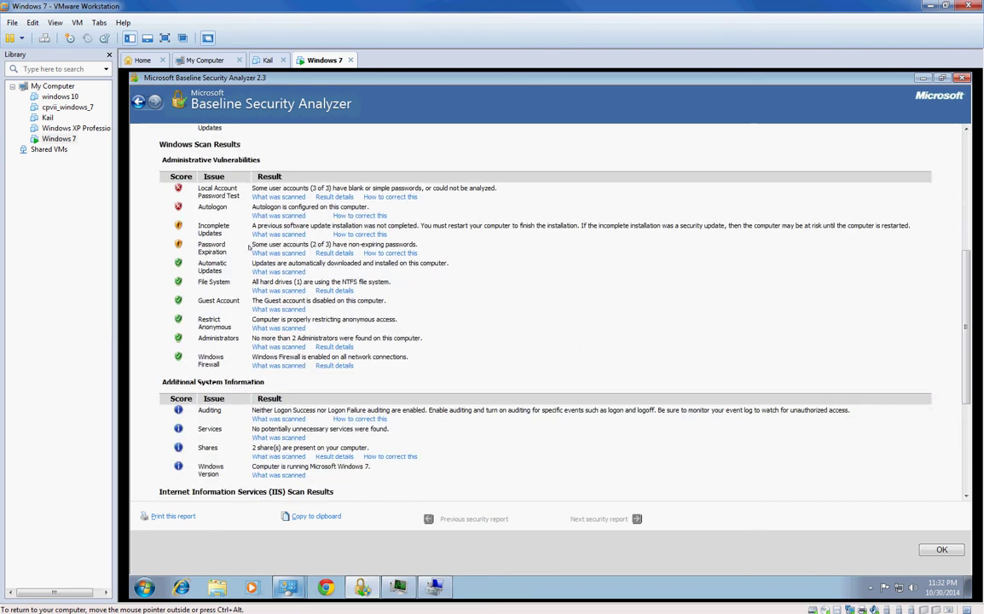
{"action": "left_click_drag", "start_coordinate": [228, 253], "coordinate": [199, 243]}
{"action": "left_click", "coordinate": [534, 223]}
{"action": "left_click_drag", "start_coordinate": [252, 346], "coordinate": [223, 365]}
{"action": "left_click_drag", "start_coordinate": [267, 327], "coordinate": [396, 319]}
{"action": "left_click_drag", "start_coordinate": [393, 356], "coordinate": [307, 356]}
{"action": "left_click", "coordinate": [430, 373]}
{"action": "scroll", "coordinate": [415, 371], "scroll_direction": "down", "scroll_amount": 1}
{"action": "left_click_drag", "start_coordinate": [409, 301], "coordinate": [198, 299]}
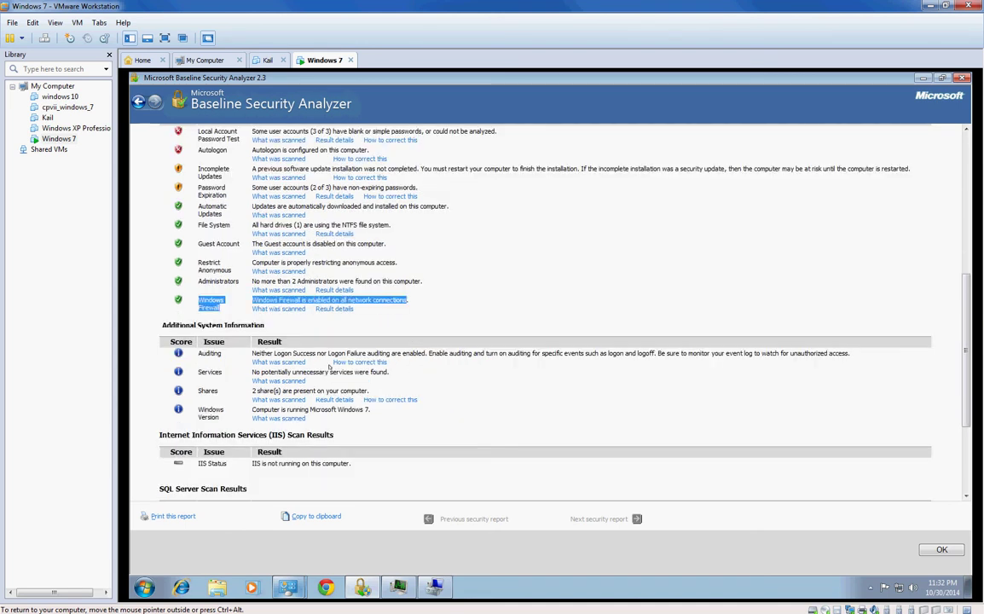
{"action": "left_click", "coordinate": [293, 361]}
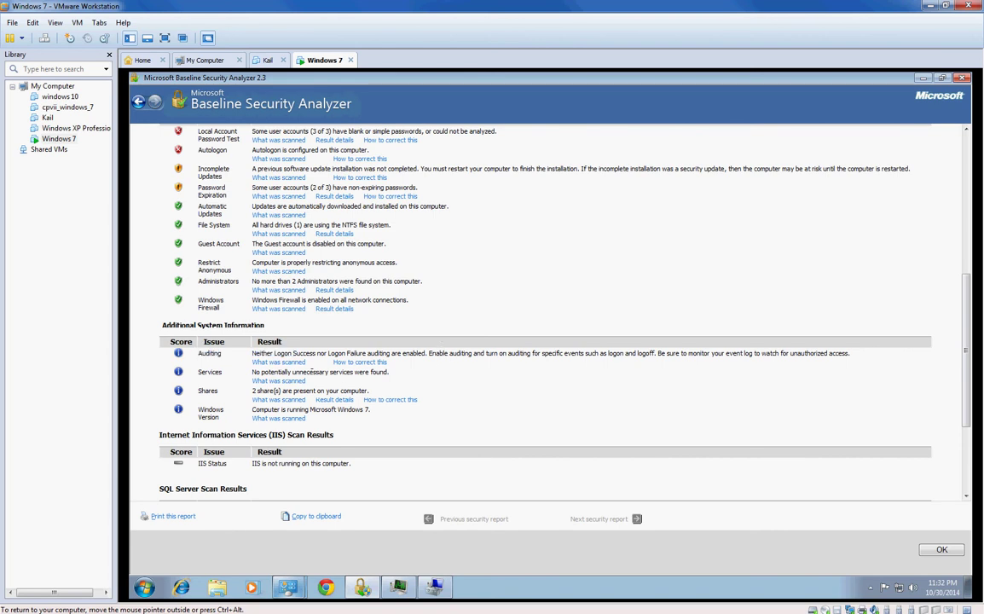
{"action": "scroll", "coordinate": [463, 384], "scroll_direction": "up", "scroll_amount": 6}
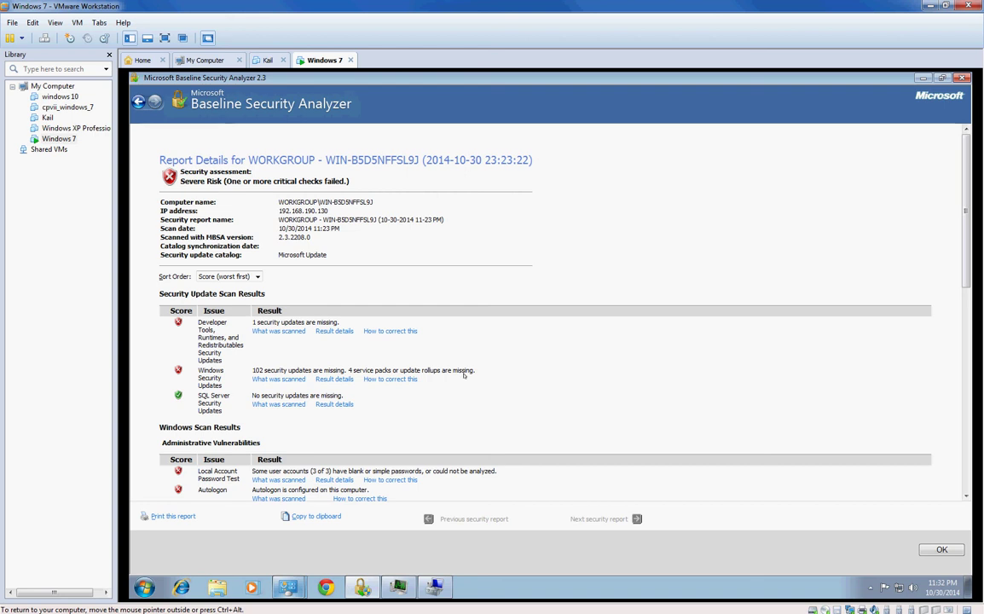
{"action": "scroll", "coordinate": [498, 387], "scroll_direction": "down", "scroll_amount": 3}
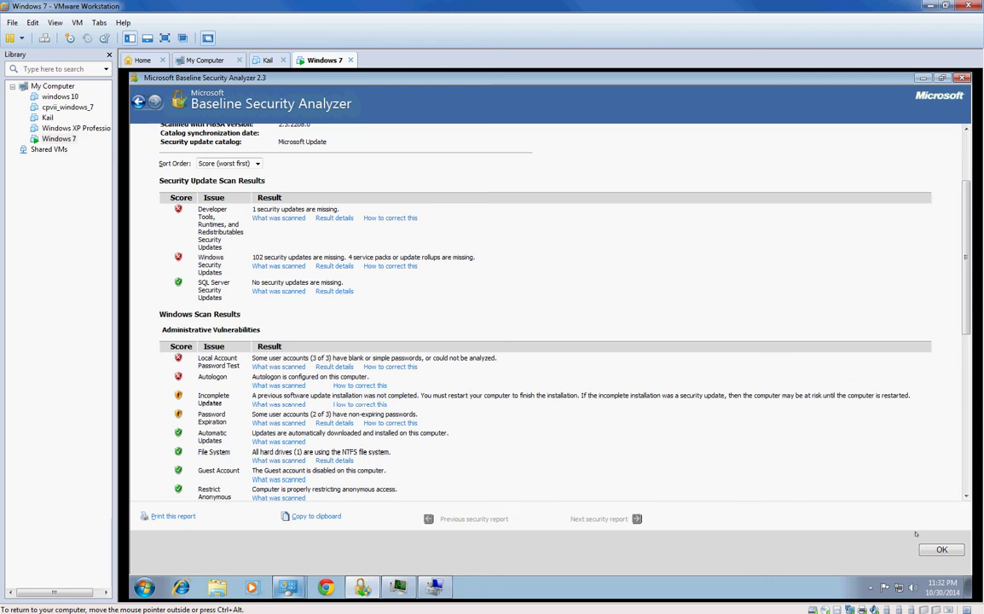
Step: Close the Severe Risk scan report and return to the MBSA start page
{"action": "left_click", "coordinate": [933, 549]}
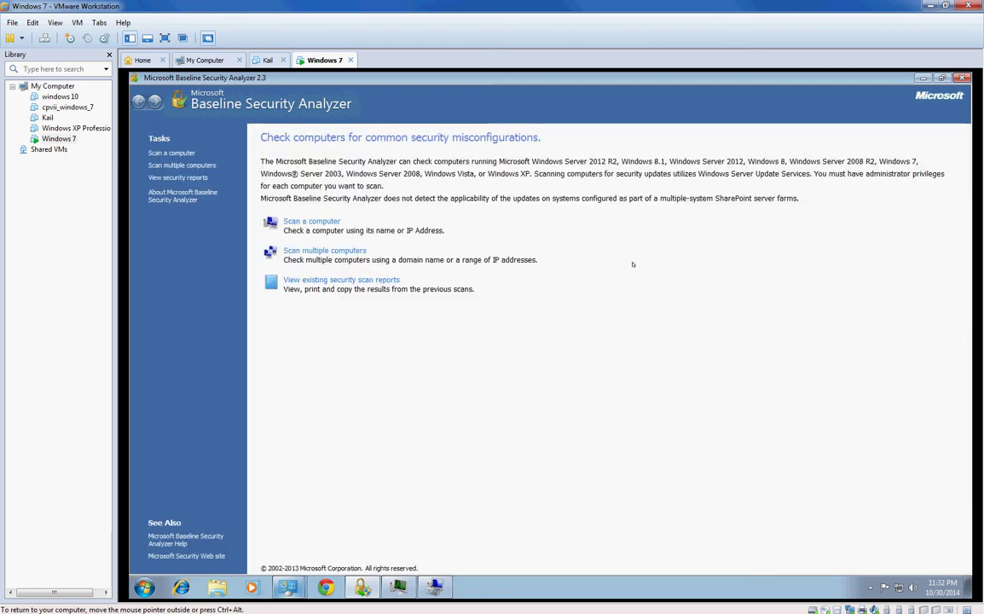